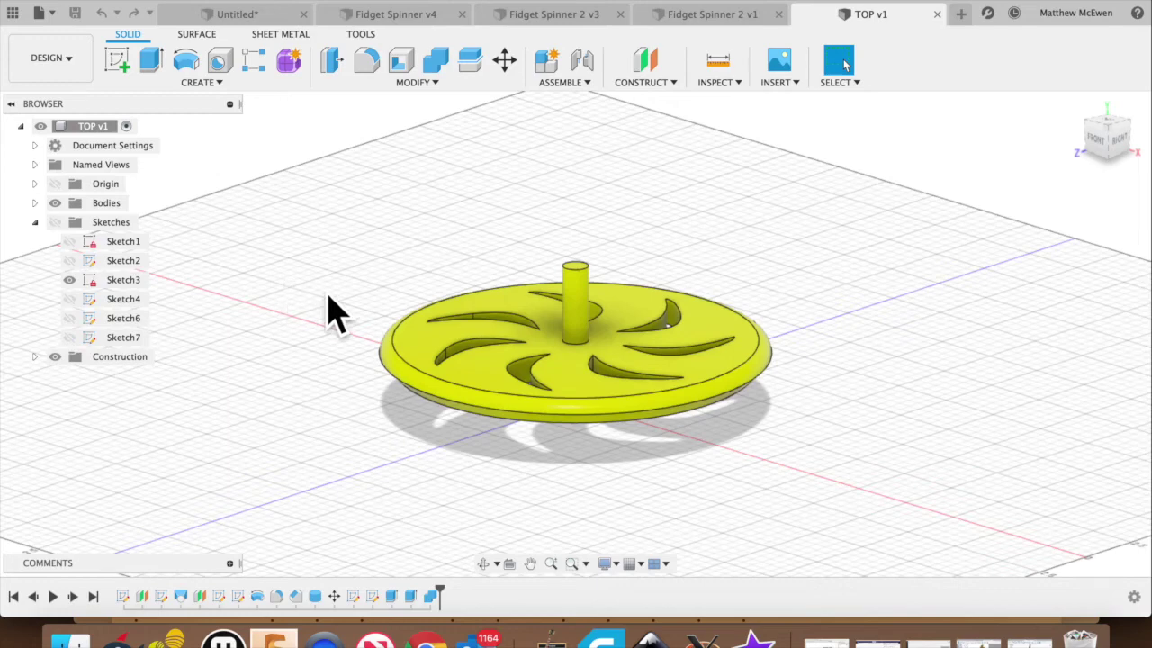
- Examine the finished top by showing and hiding its two bodies, Body1 and Body3, one at a time
shift+scroll(682, 322, down, 10)
shift+scroll(682, 321, up, 10)
shift+scroll(682, 321, down, 5)
shift+middle_drag(689, 340, 303, 288)
click(34, 203)
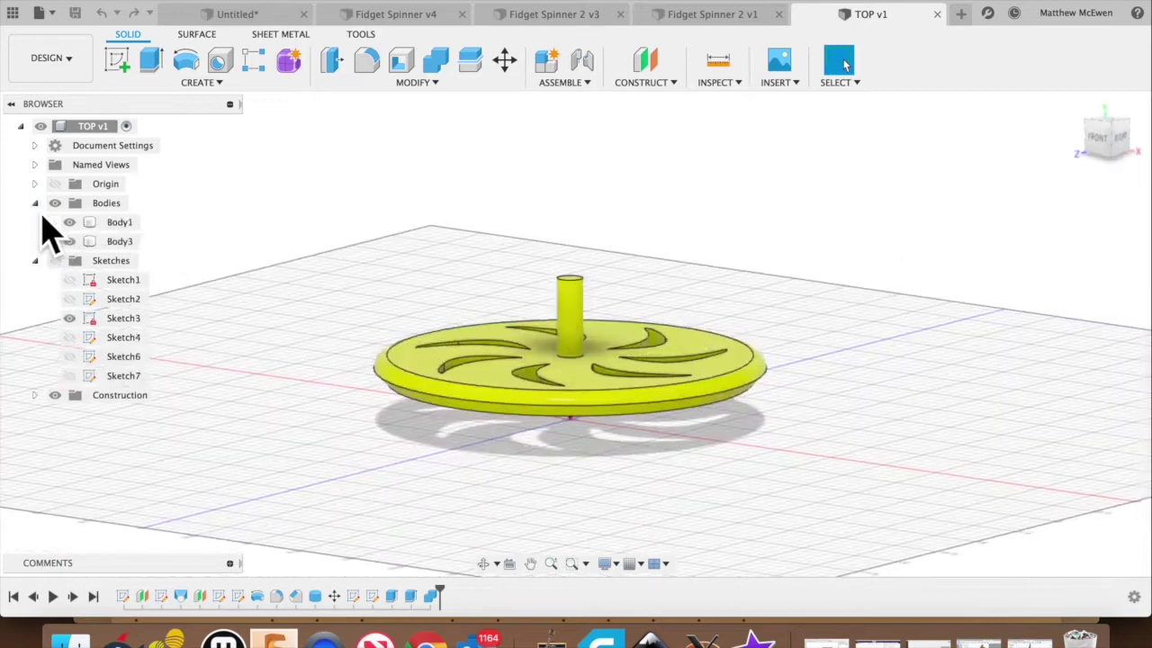
click(72, 223)
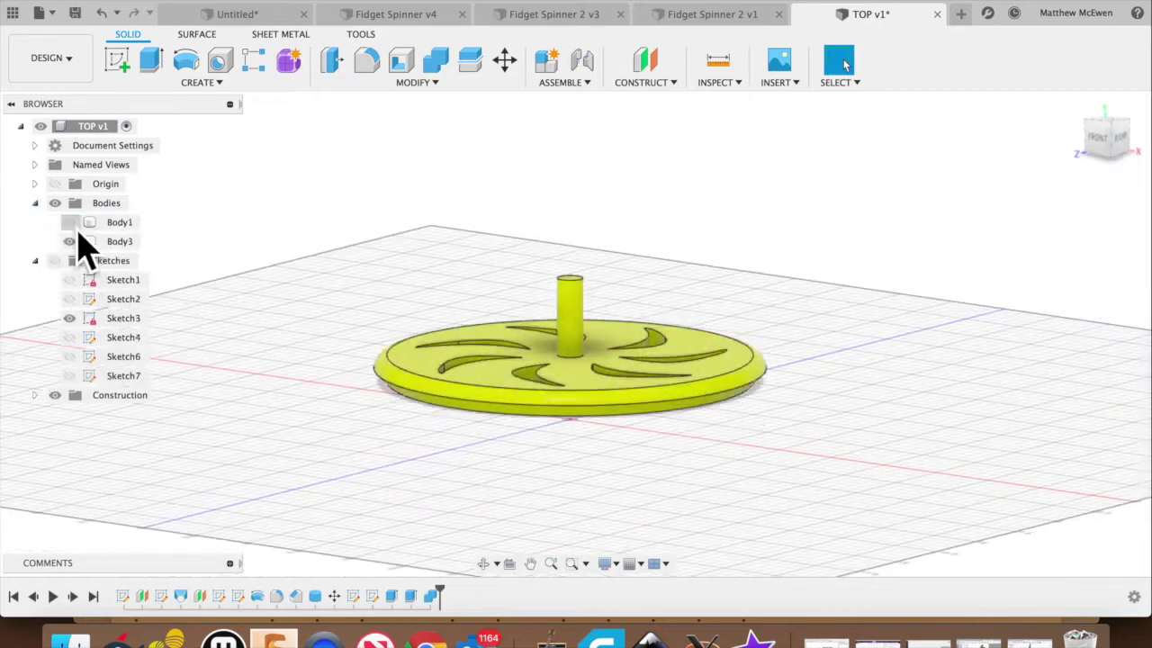
click(70, 241)
click(70, 223)
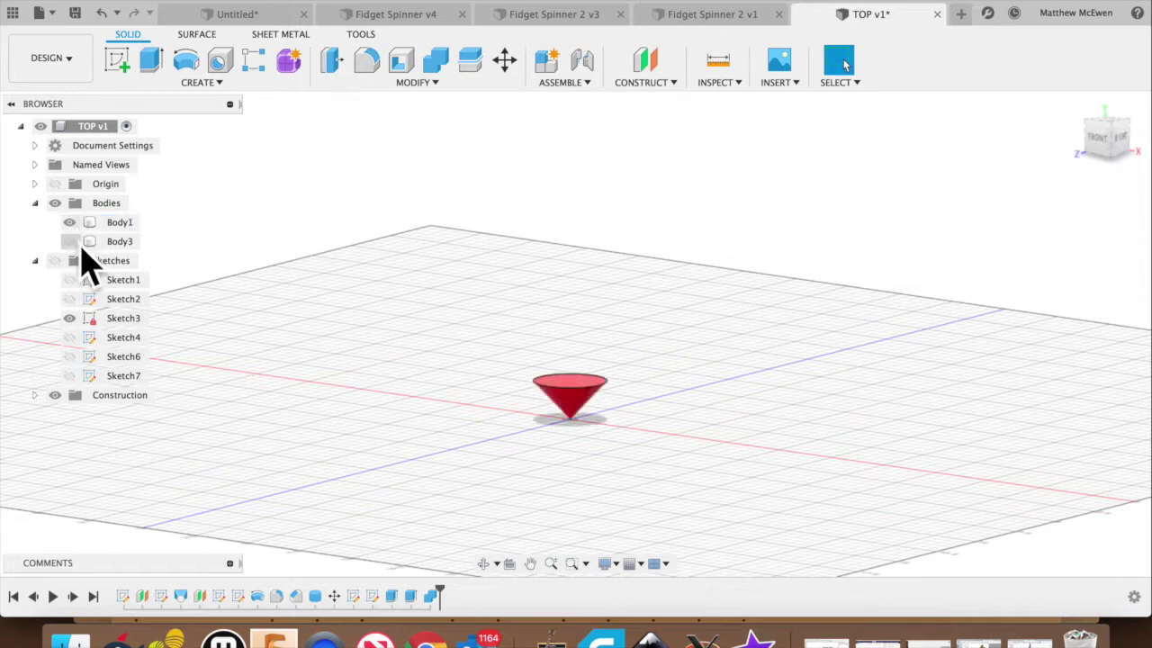
click(70, 222)
click(69, 242)
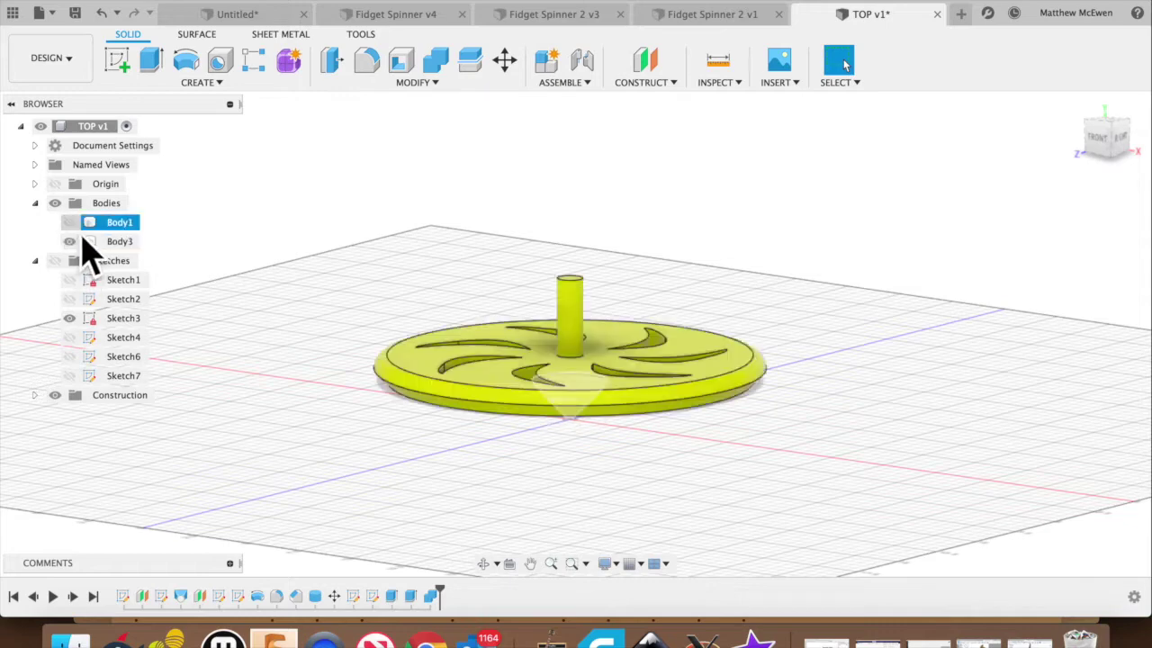
click(70, 223)
- Inspect the top from the side, isolating the pointed tip and the disc with its stem in turn
shift+scroll(247, 332, up, 3)
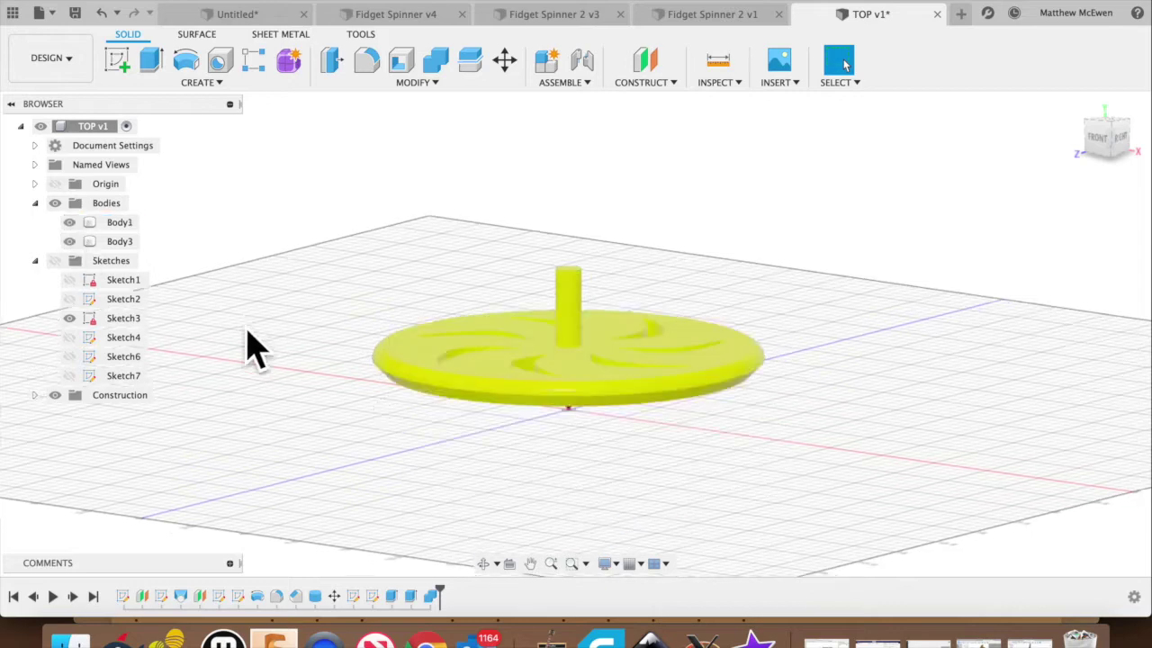
shift+scroll(247, 332, down, 10)
shift+scroll(248, 332, up, 2)
shift+scroll(257, 347, up, 3)
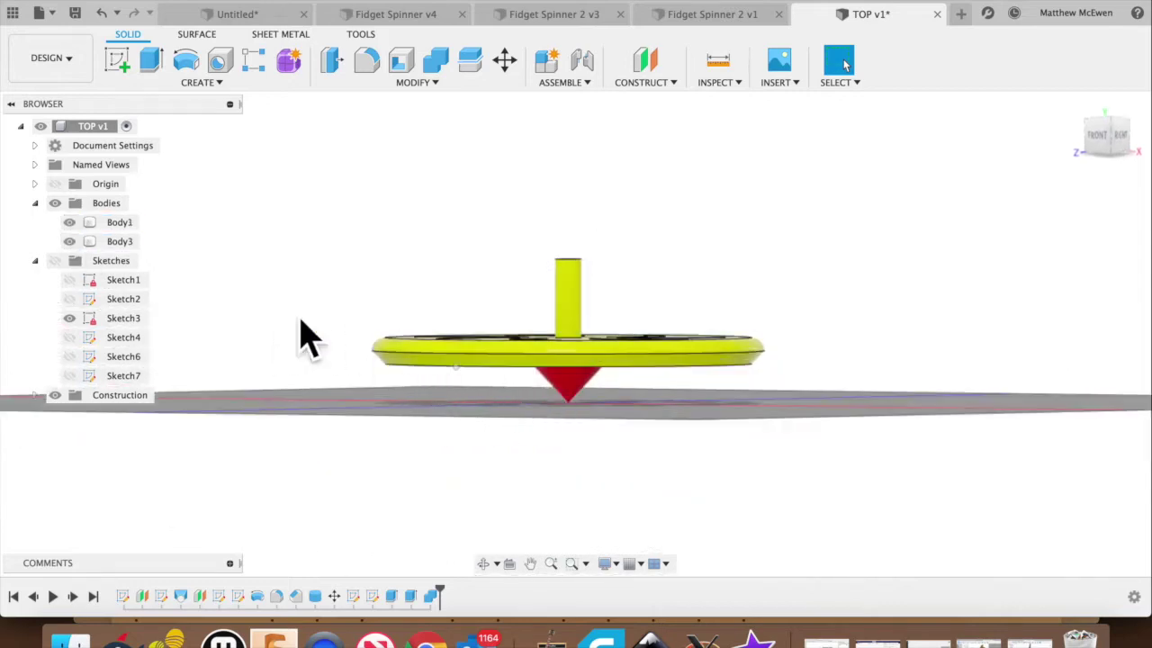
click(72, 241)
key(v)
click(69, 241)
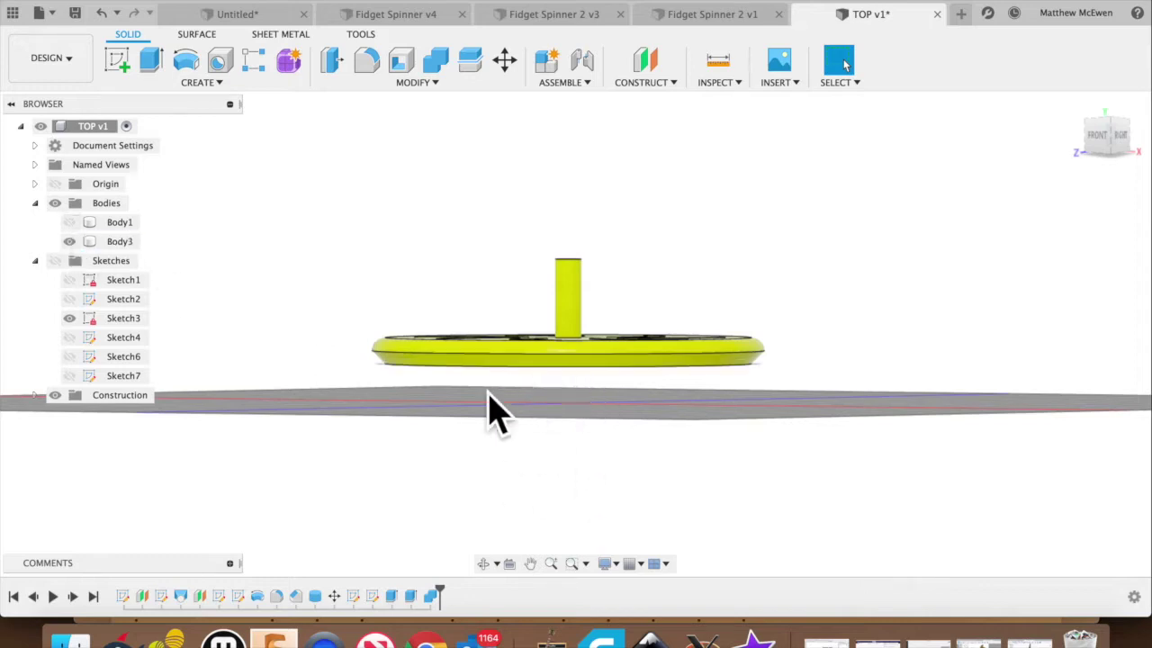
click(69, 222)
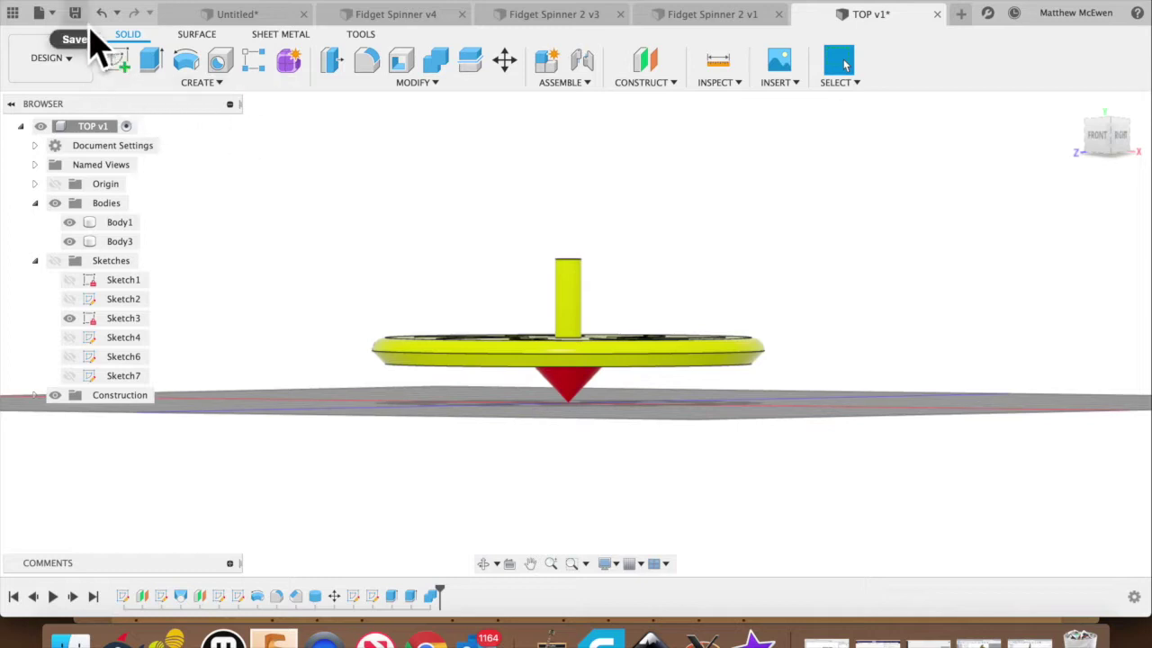
- Create a new empty design and show its origin planes
click(39, 13)
click(75, 37)
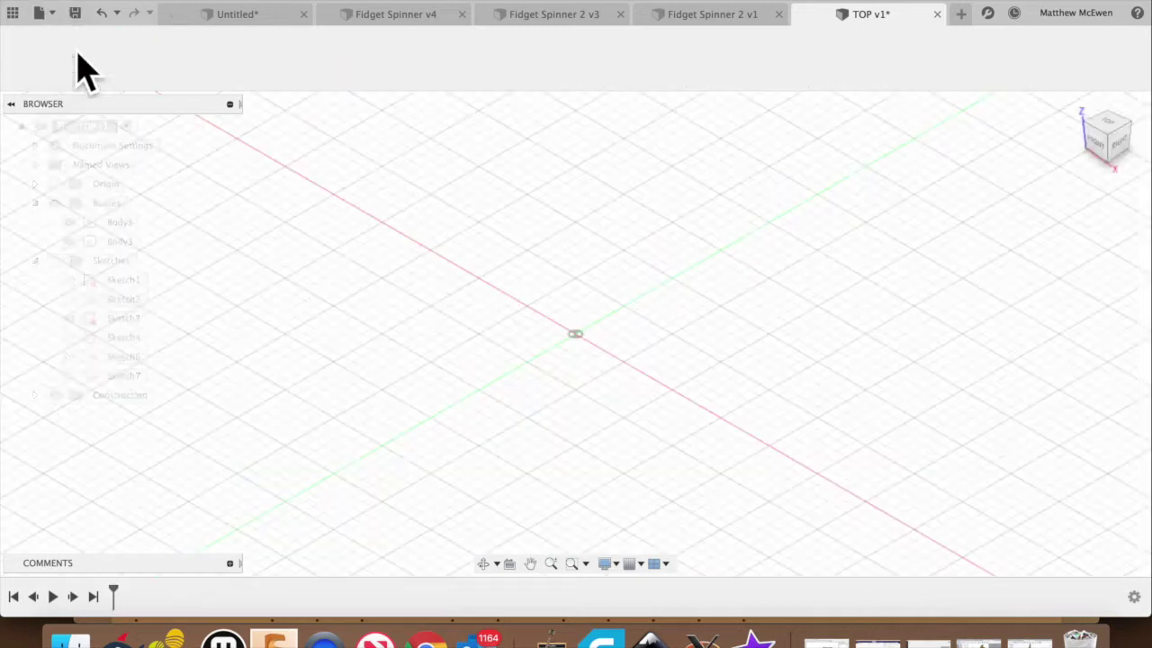
click(55, 184)
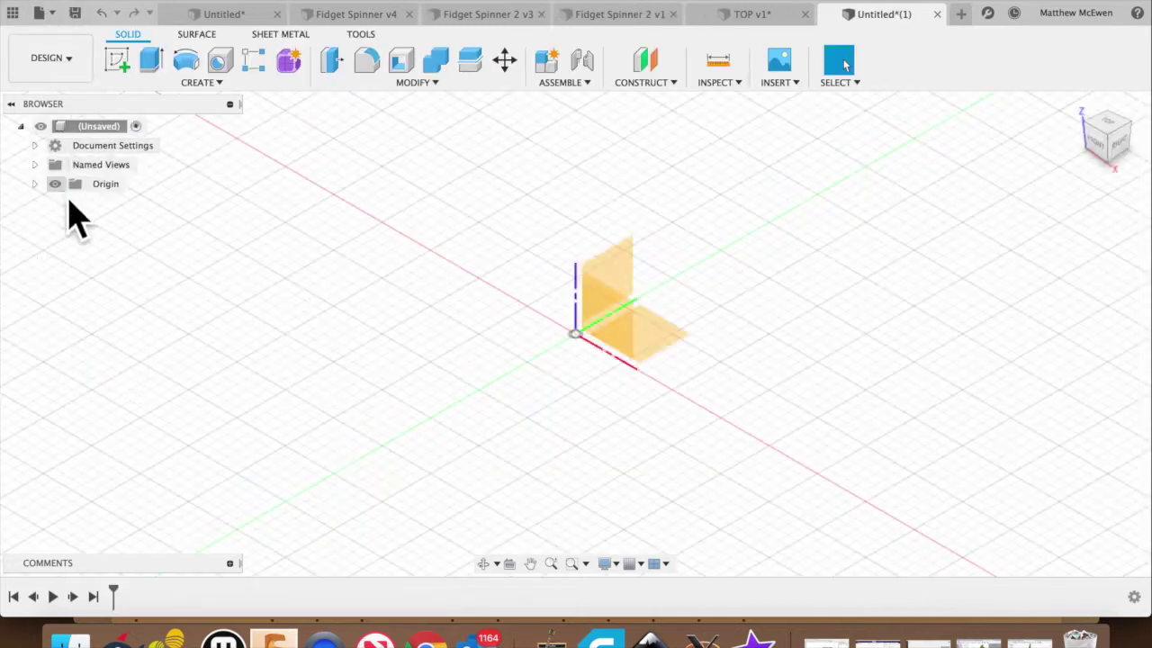
click(1131, 152)
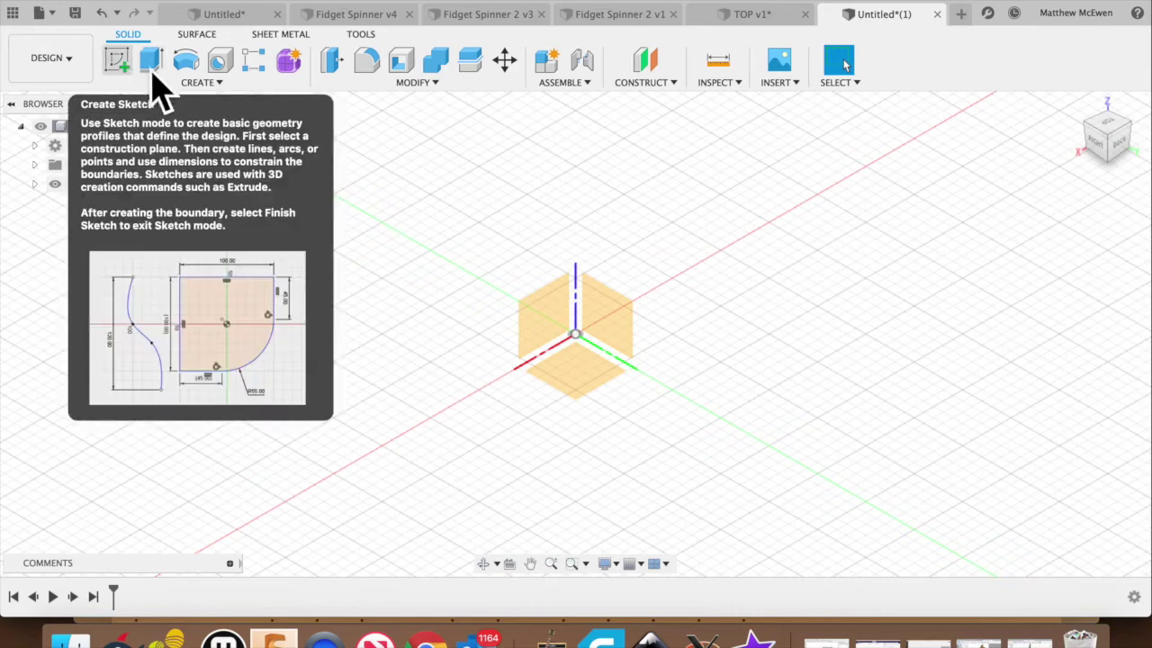
- Create a cylinder as a new body on the horizontal plane, centred on the origin, 10 mm in diameter and 10 mm high
click(192, 81)
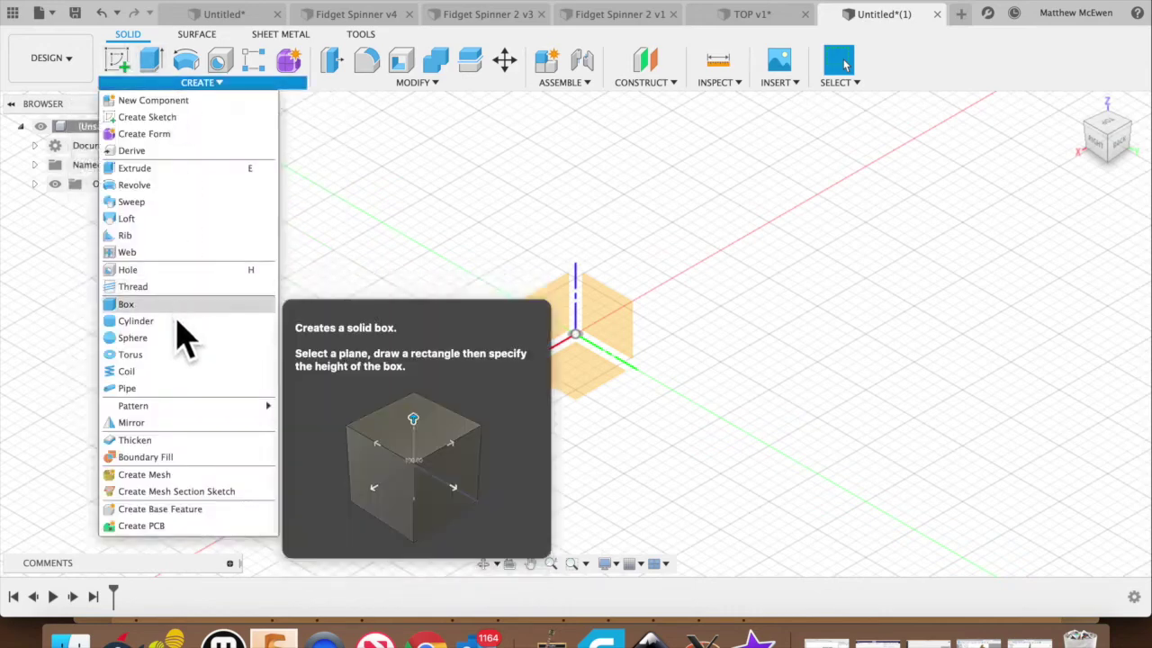
click(177, 322)
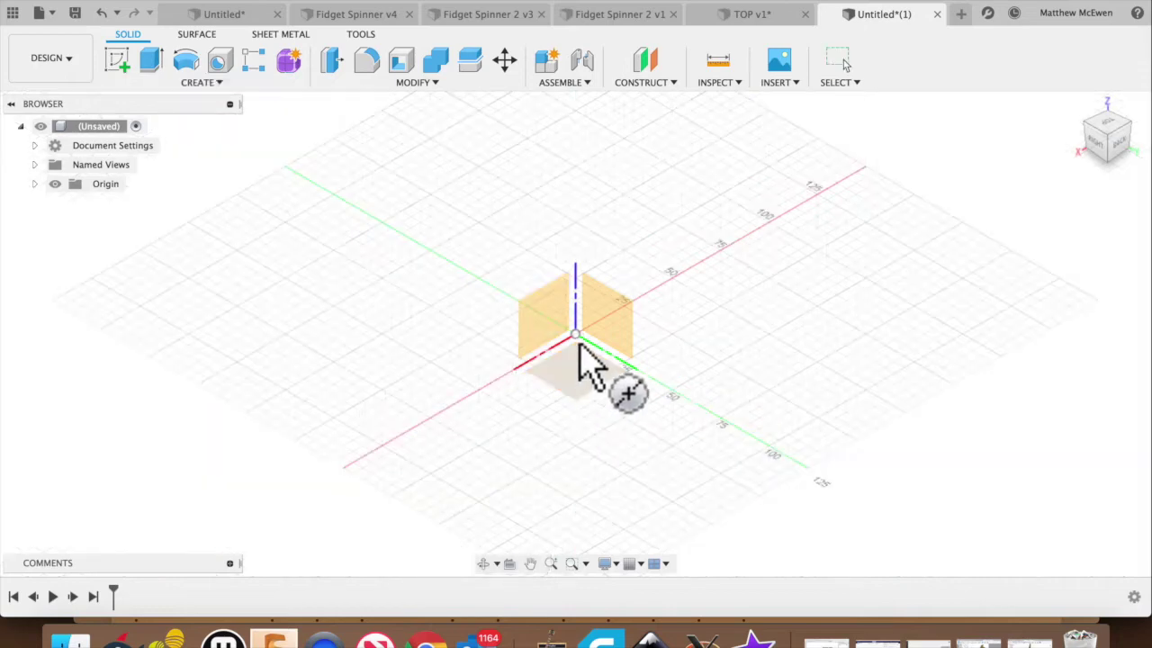
click(577, 372)
click(578, 339)
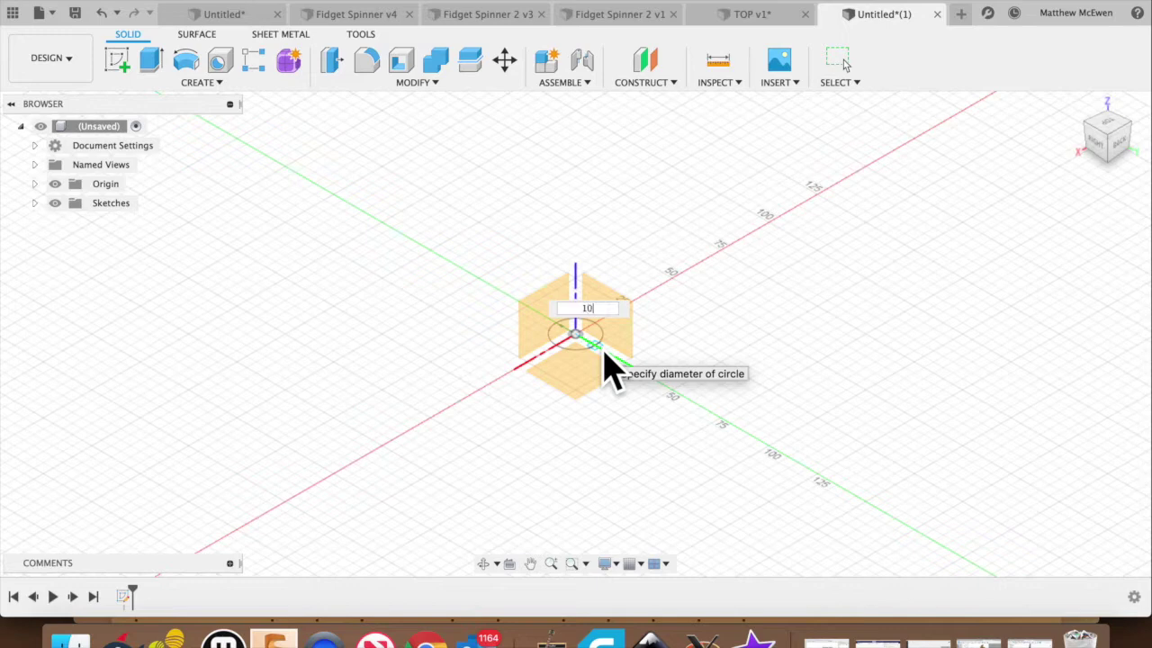
key(Return)
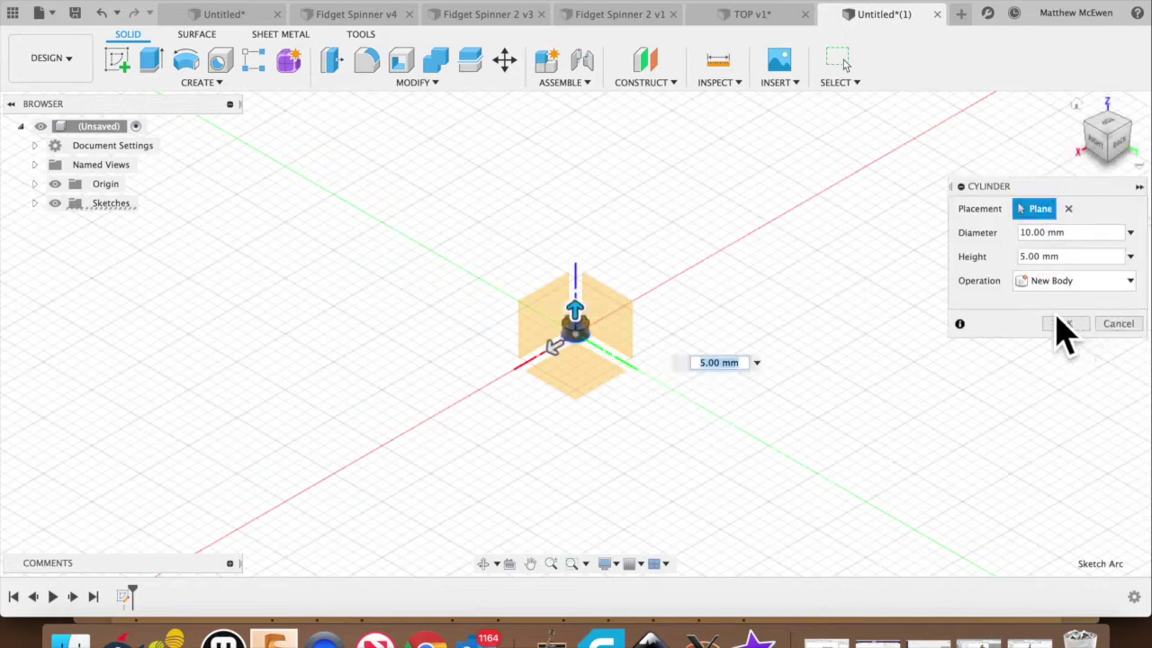
mouse_move(607, 333)
mouse_down()
mouse_move(605, 313)
mouse_move(607, 327)
mouse_up()
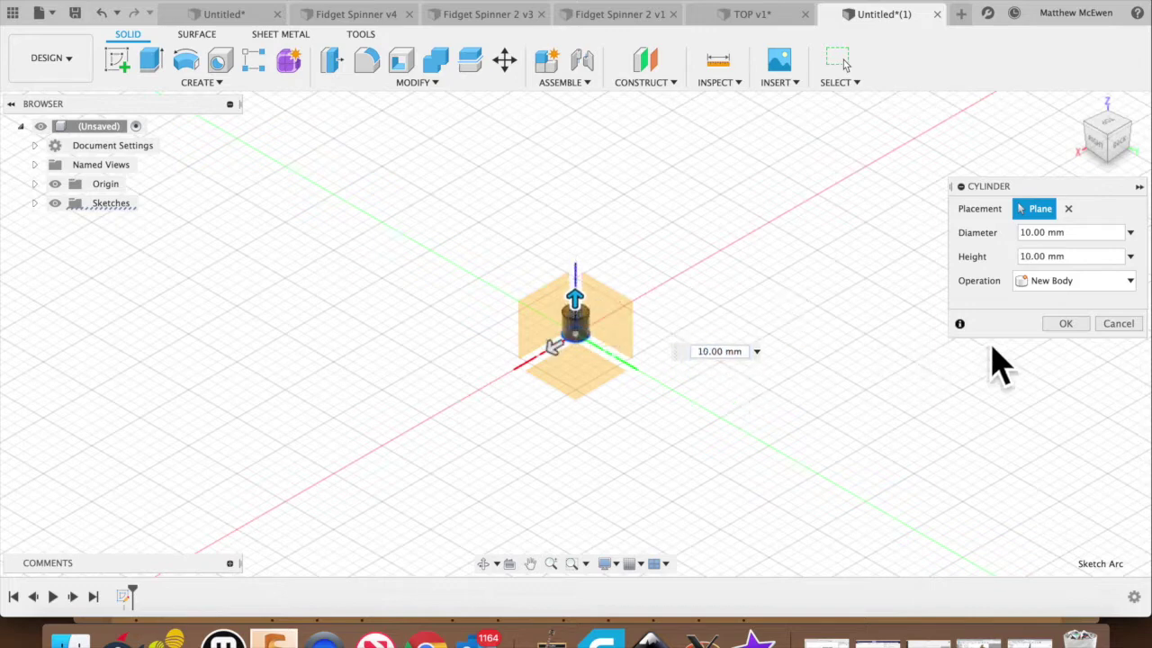
click(1066, 324)
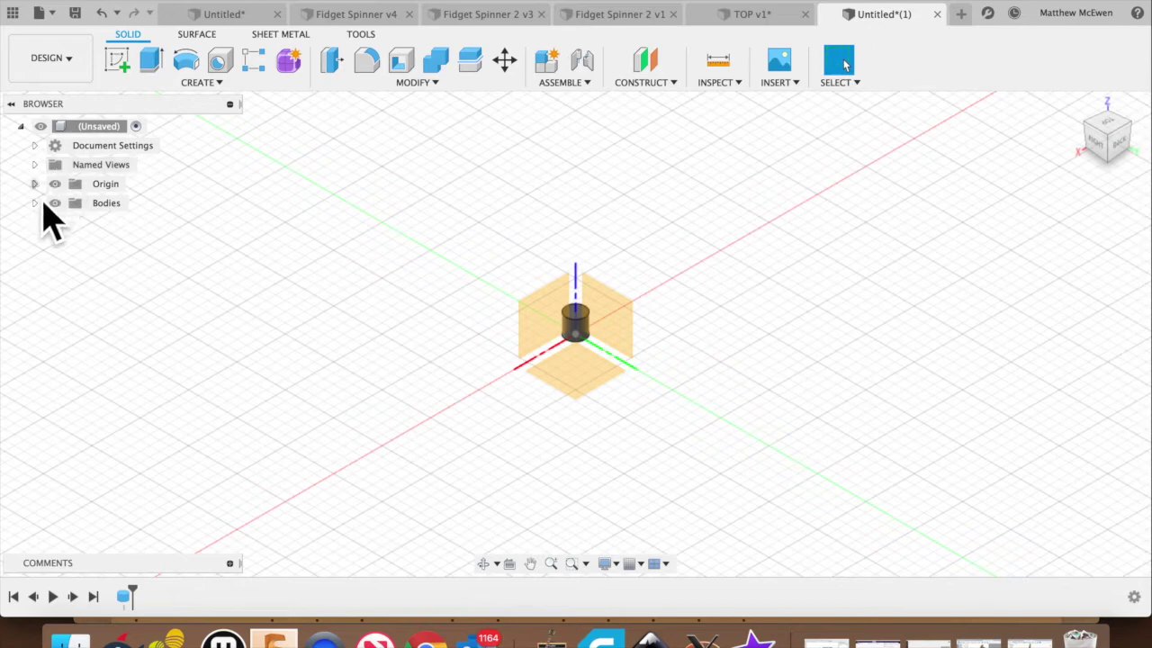
- List the design's bodies in the browser and hide the origin planes
click(34, 204)
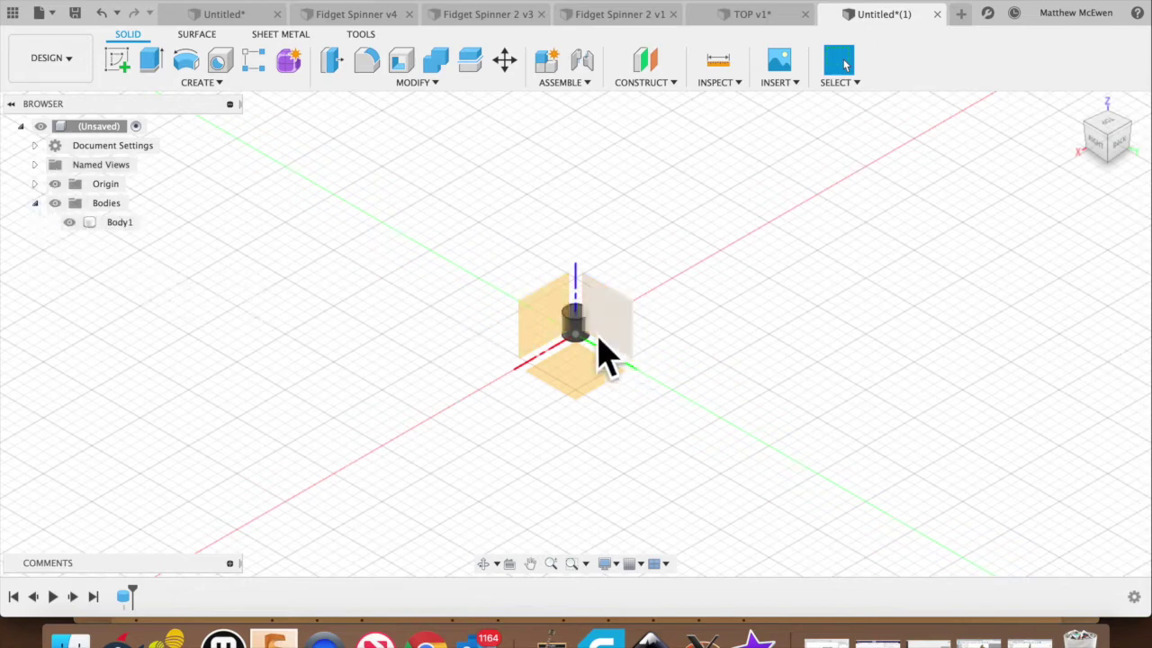
click(55, 184)
shift+scroll(505, 332, down, 10)
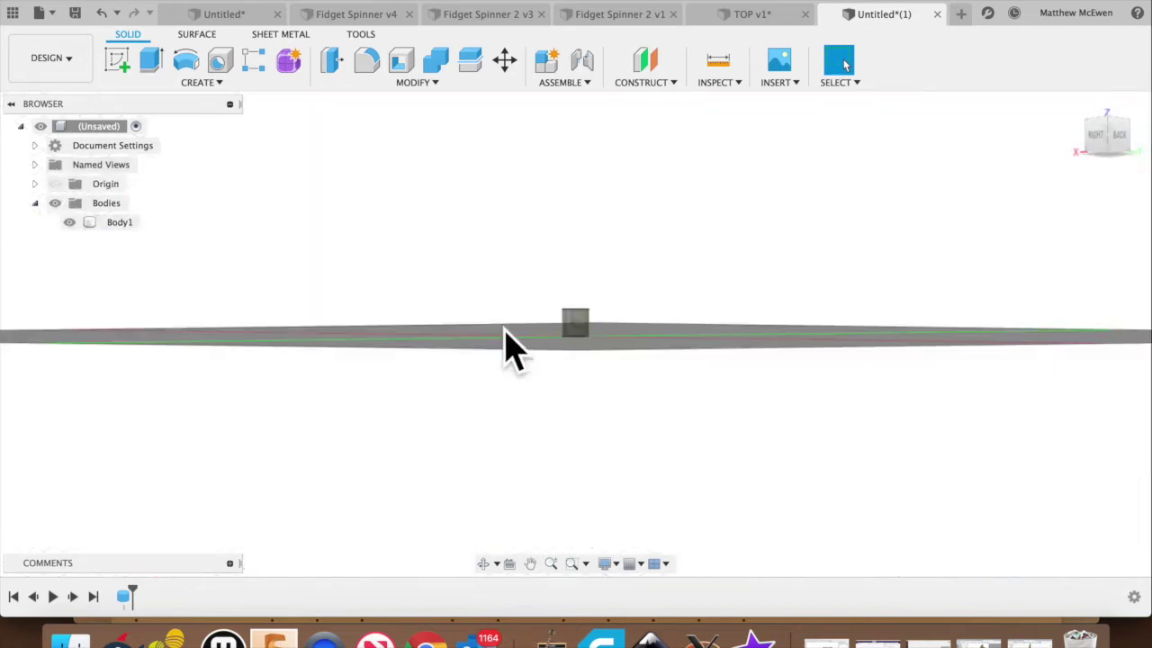
shift+scroll(505, 332, up, 5)
shift+scroll(506, 331, down, 2)
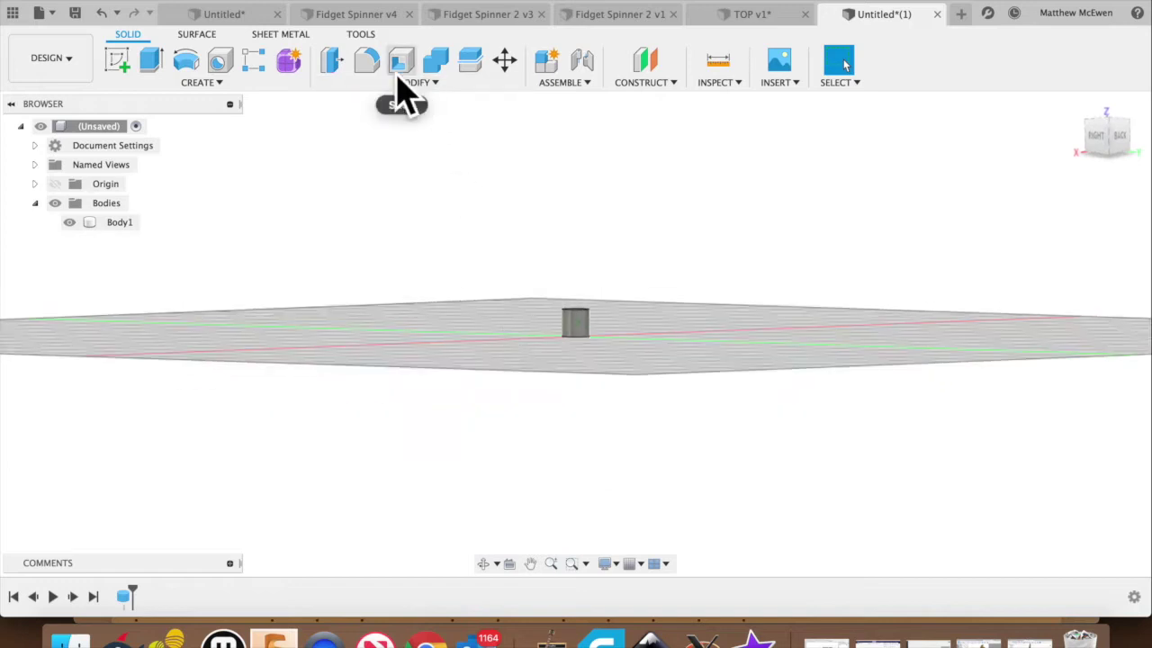
click(368, 61)
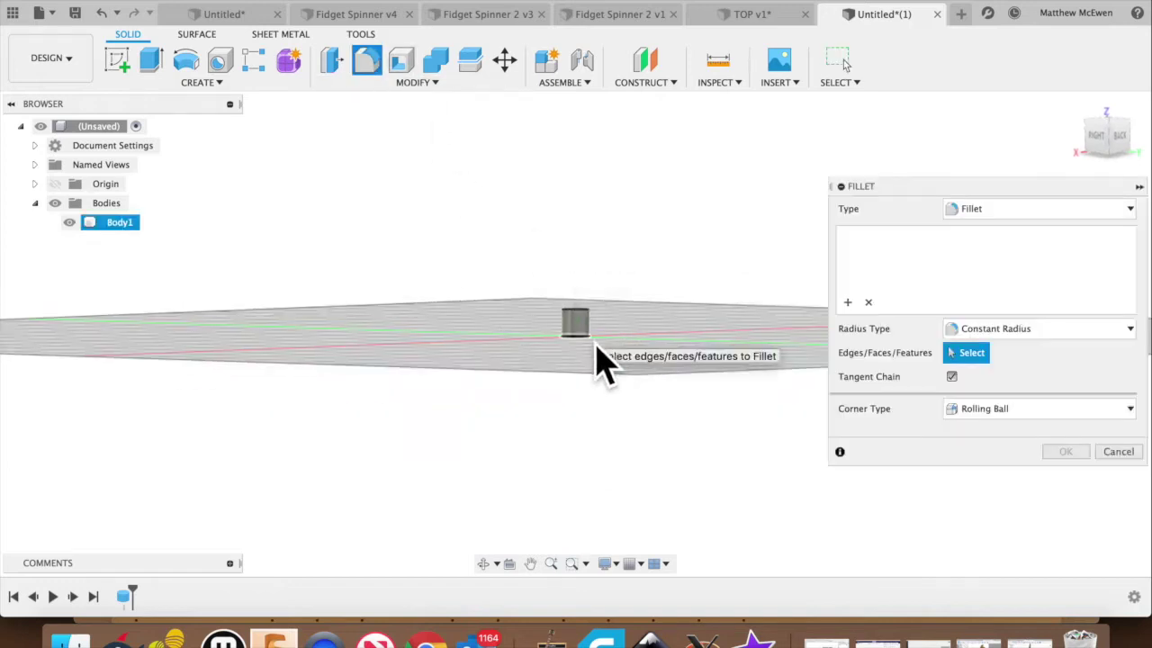
click(596, 344)
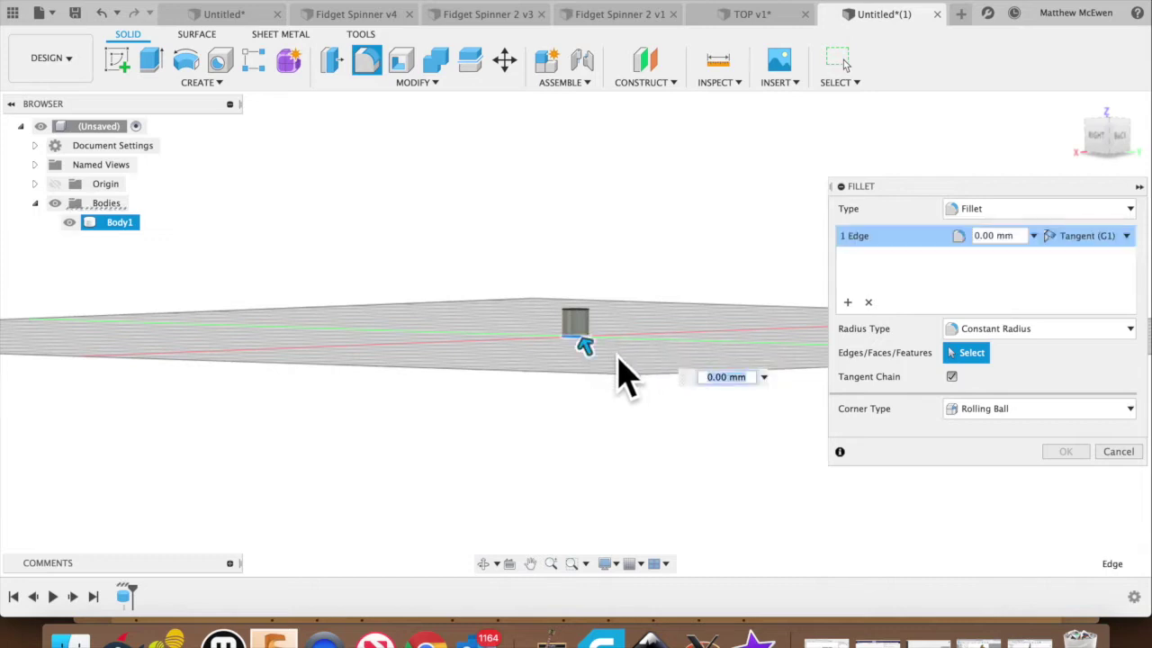
drag(617, 385, 615, 374)
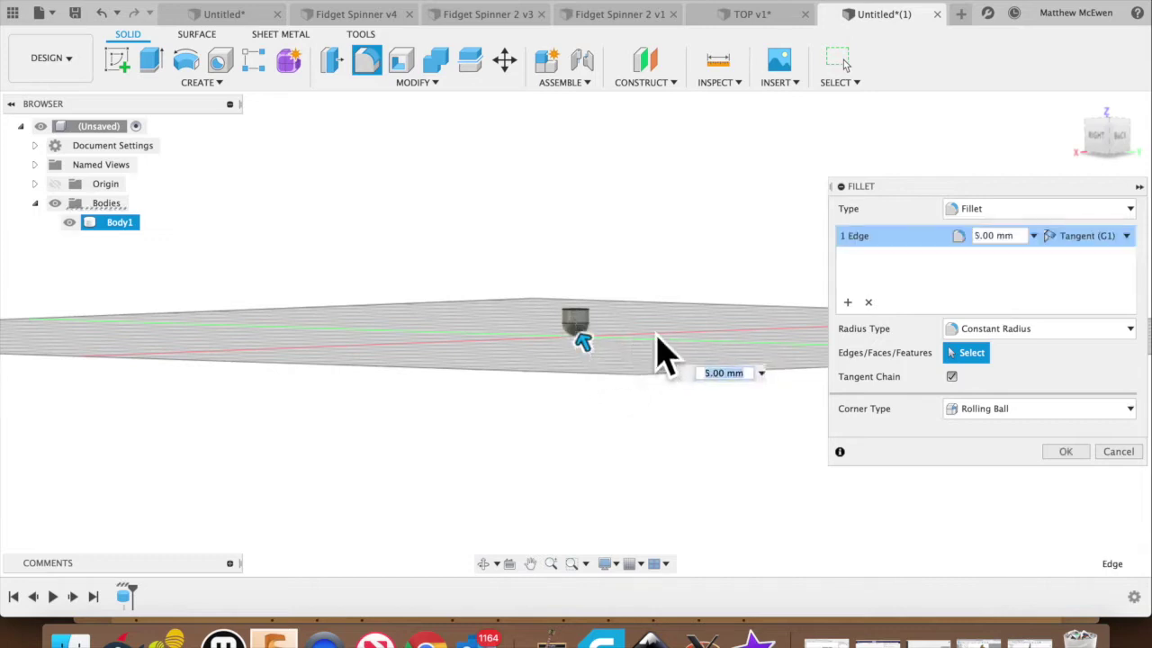
drag(618, 373, 620, 376)
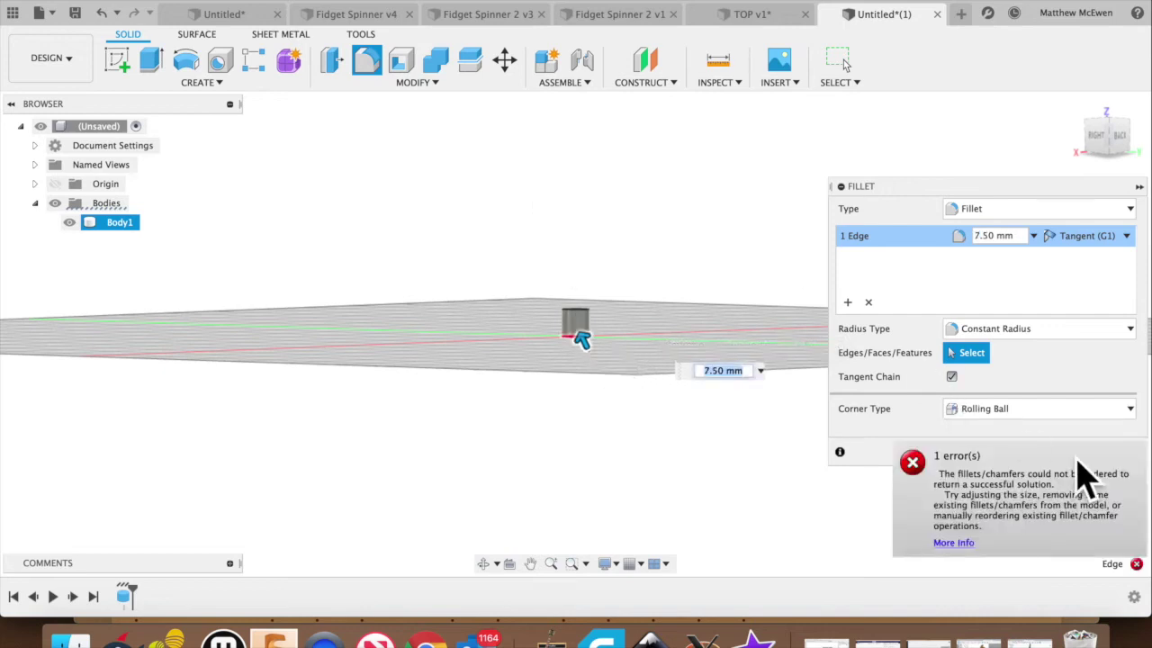
click(843, 188)
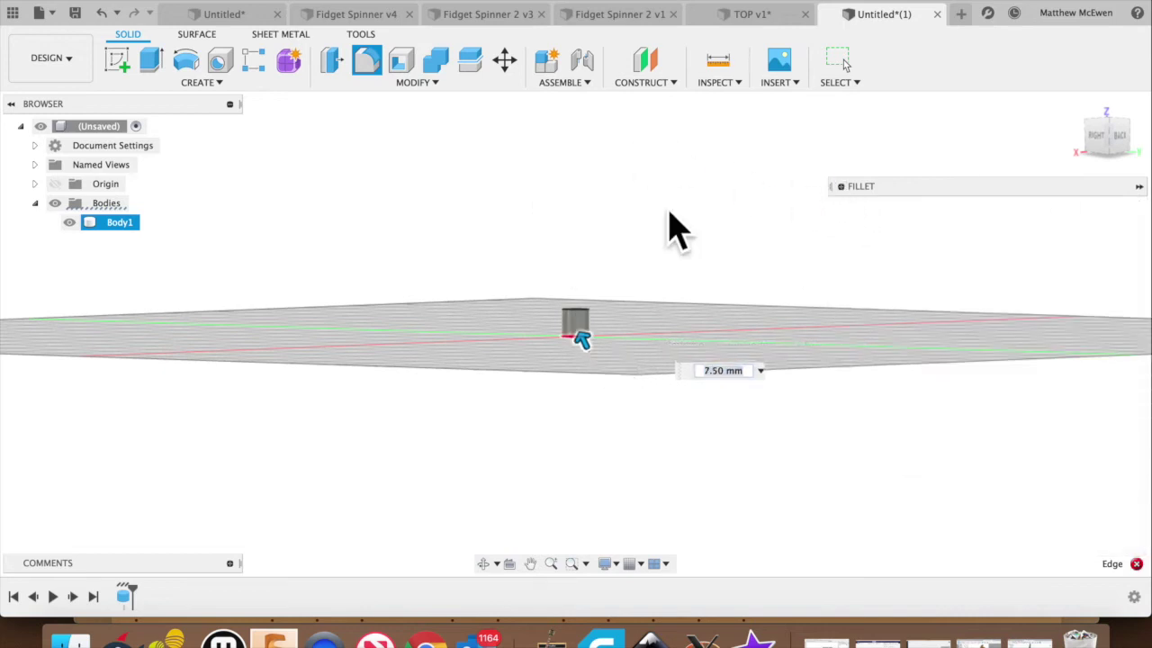
click(841, 188)
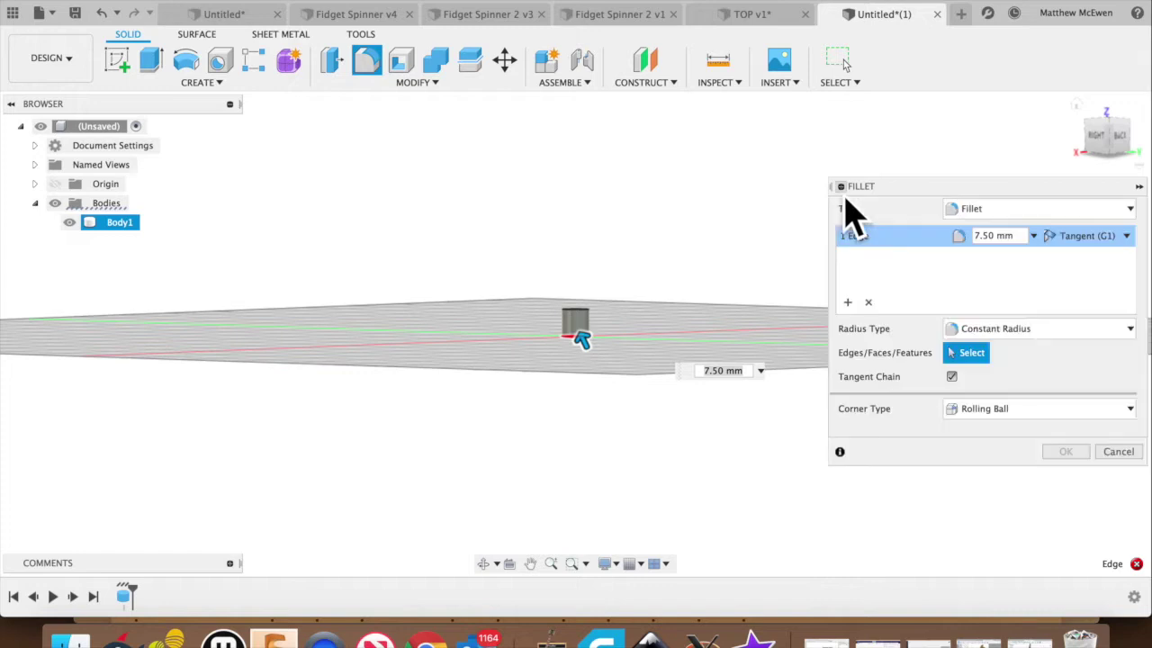
click(1119, 452)
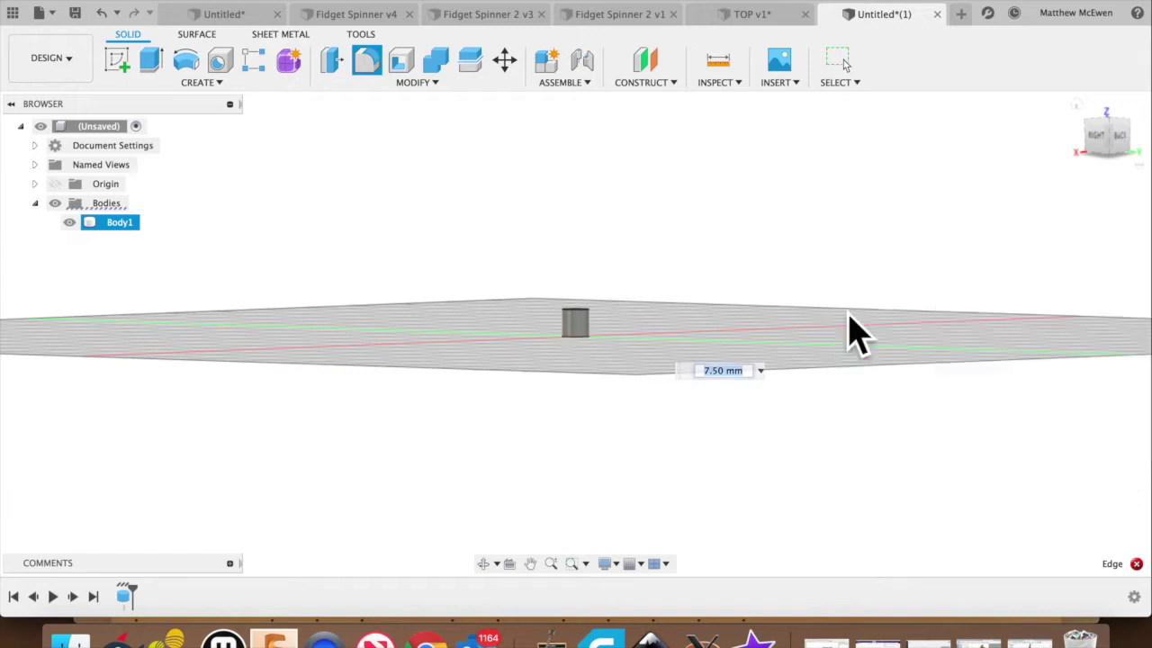
- Chamfer the cylinder's bottom edge with an equal distance of 5 mm to form a pointed tip
click(436, 83)
click(357, 141)
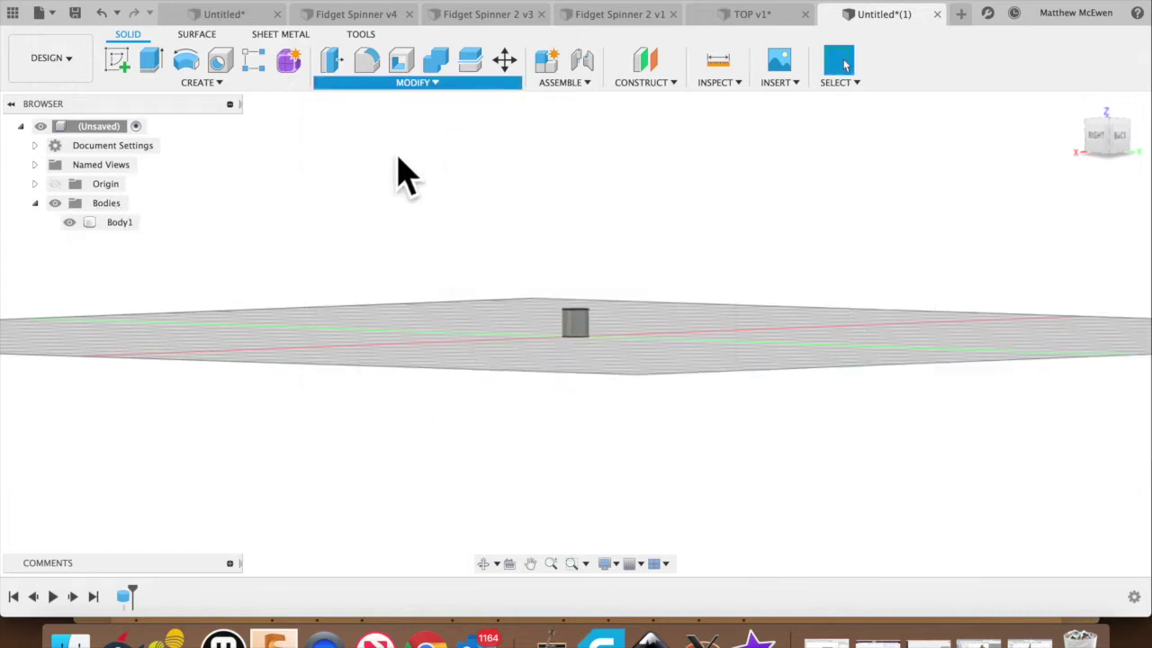
click(587, 351)
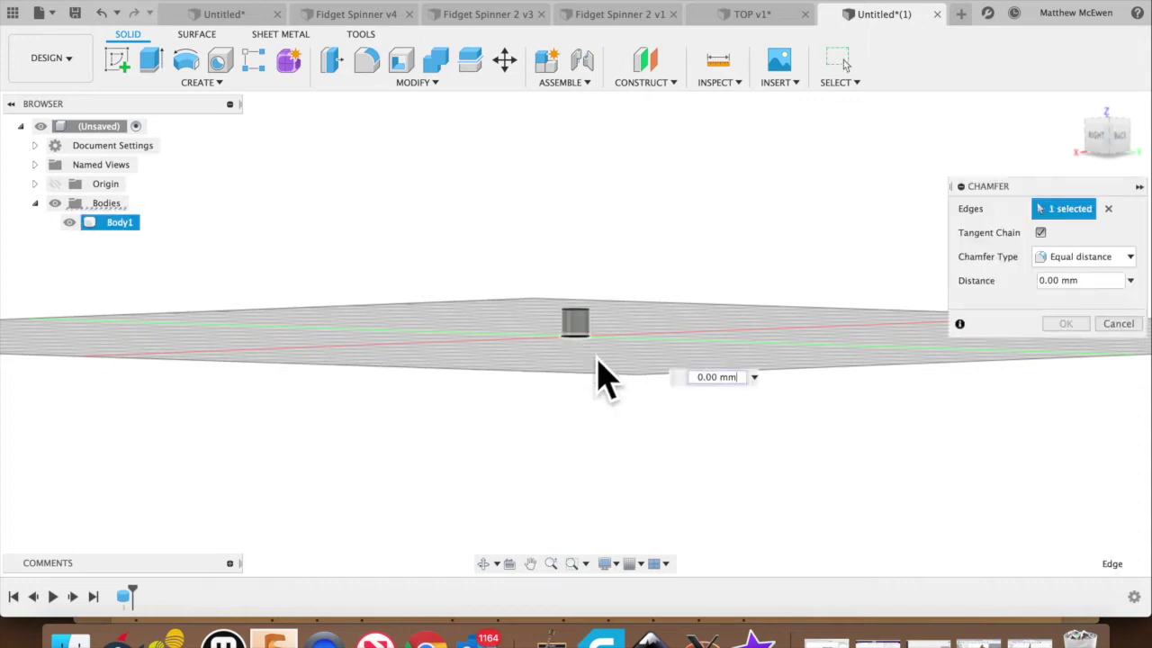
text(2)
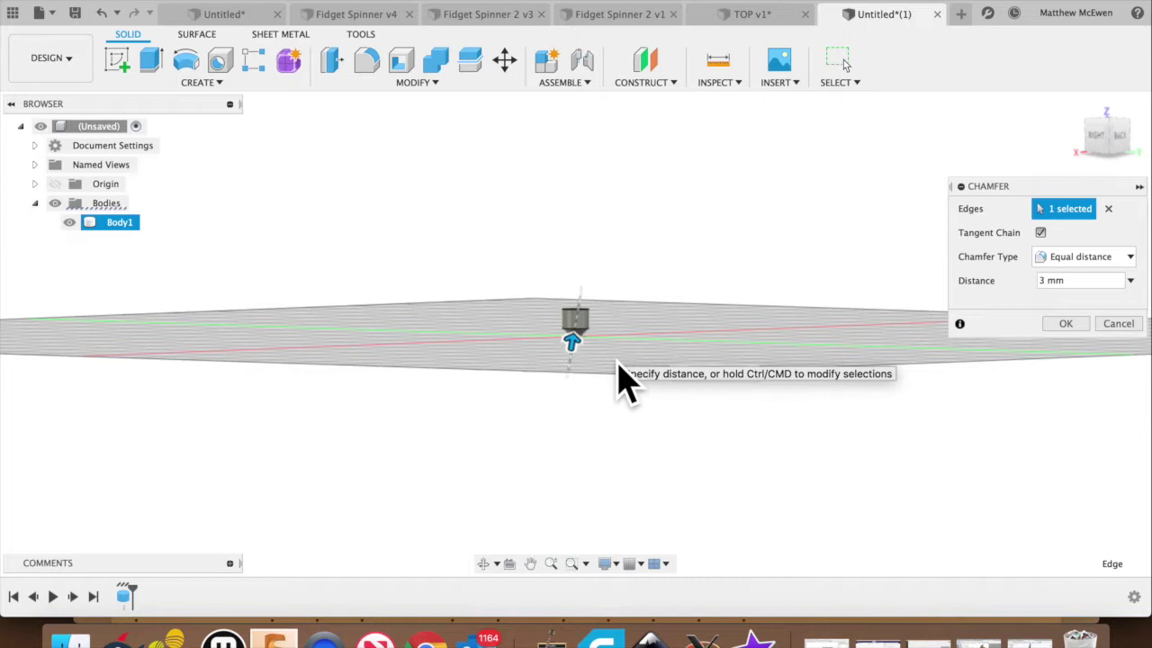
text(3)
shift+scroll(674, 307, right, 5)
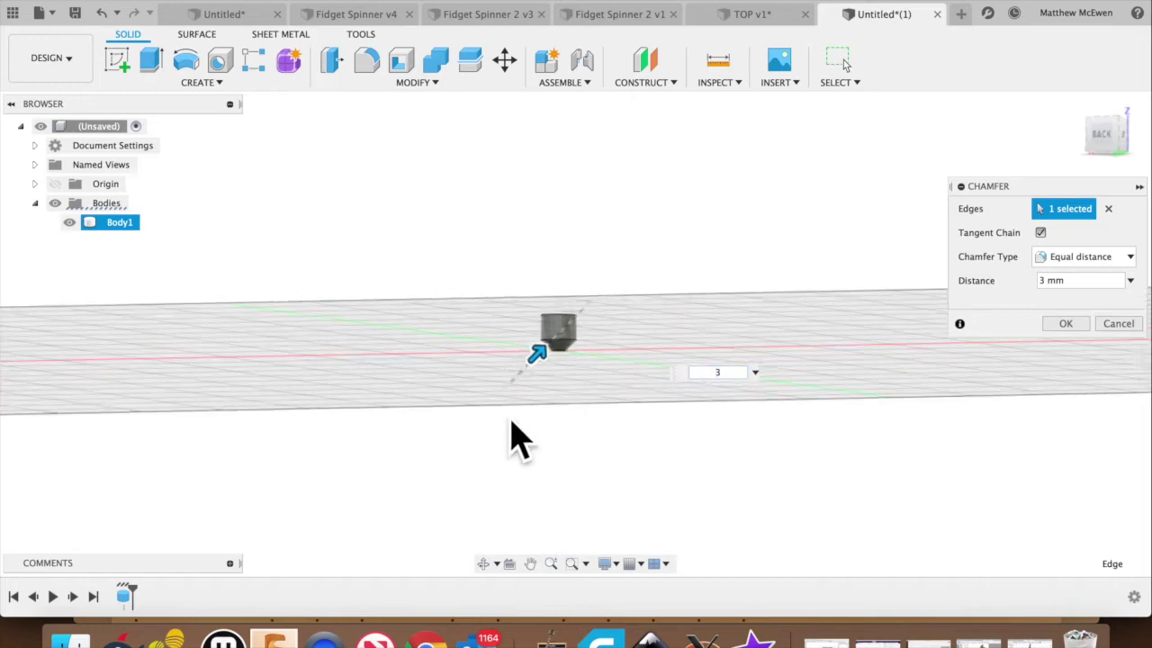
scroll(514, 437, up, 5)
scroll(514, 438, up, 3)
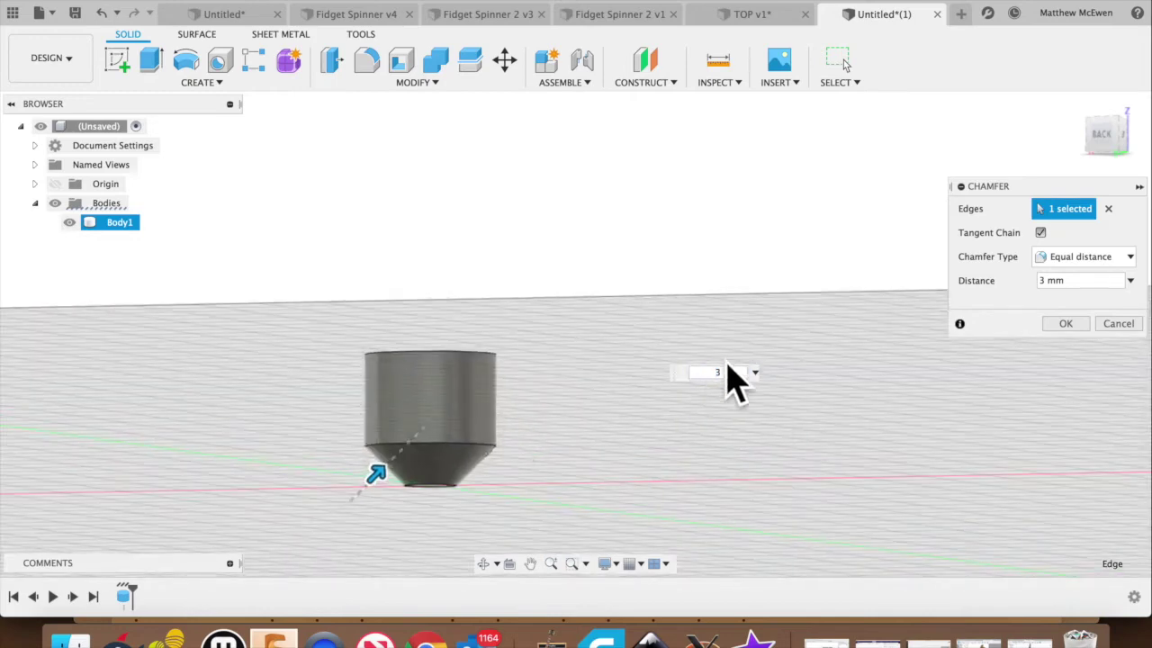
key(Return)
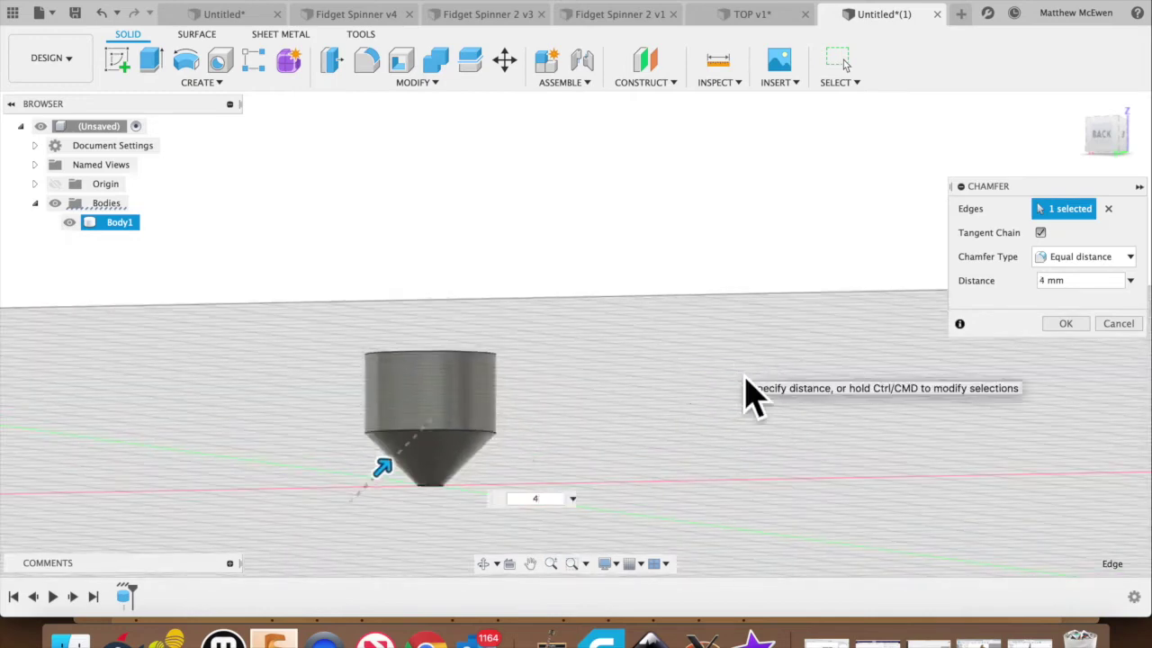
key(Return)
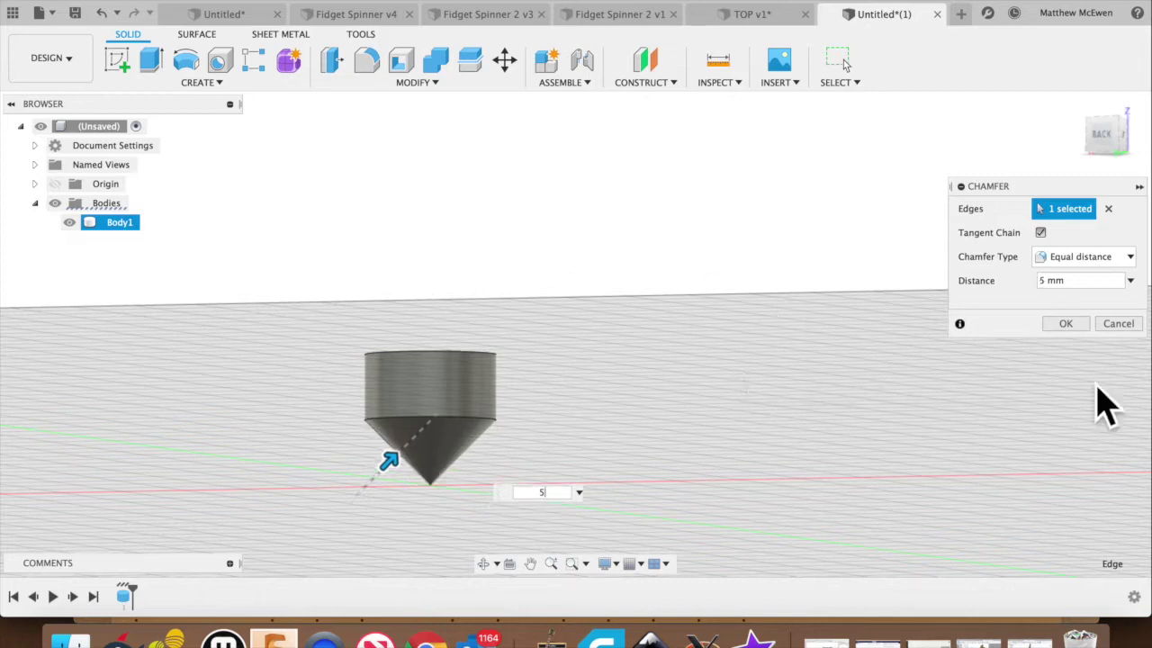
click(1069, 325)
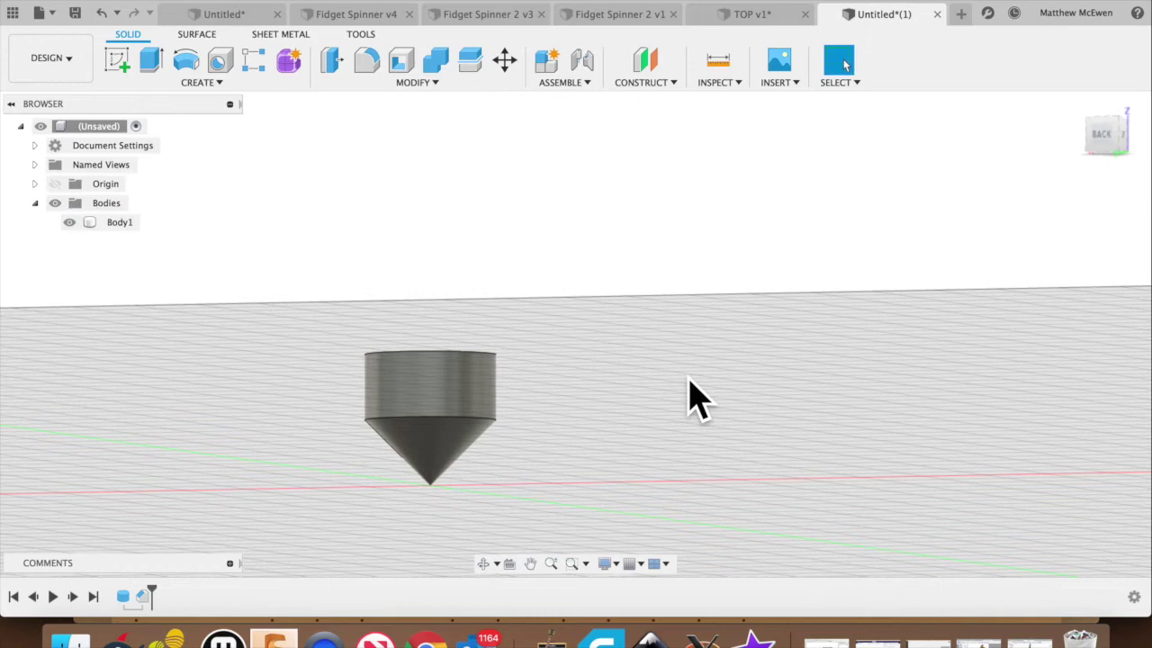
- Start a new sketch on the flat circular top face of the pointed cylinder
shift+middle_drag(689, 378, 690, 382)
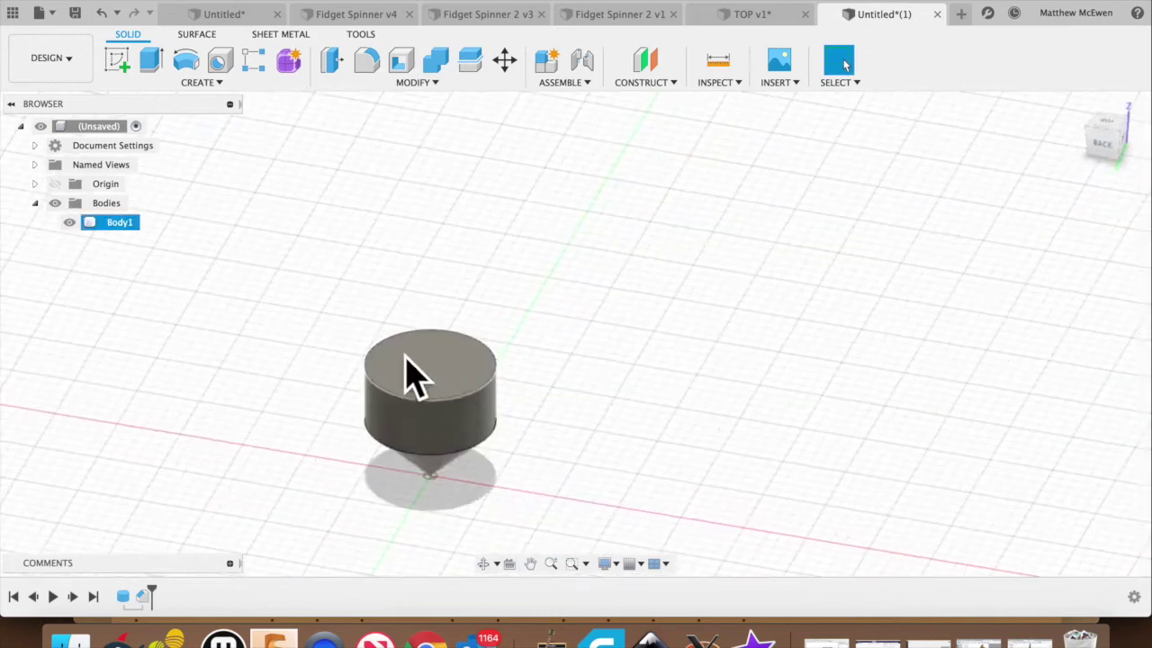
click(663, 378)
shift+middle_drag(650, 370, 650, 370)
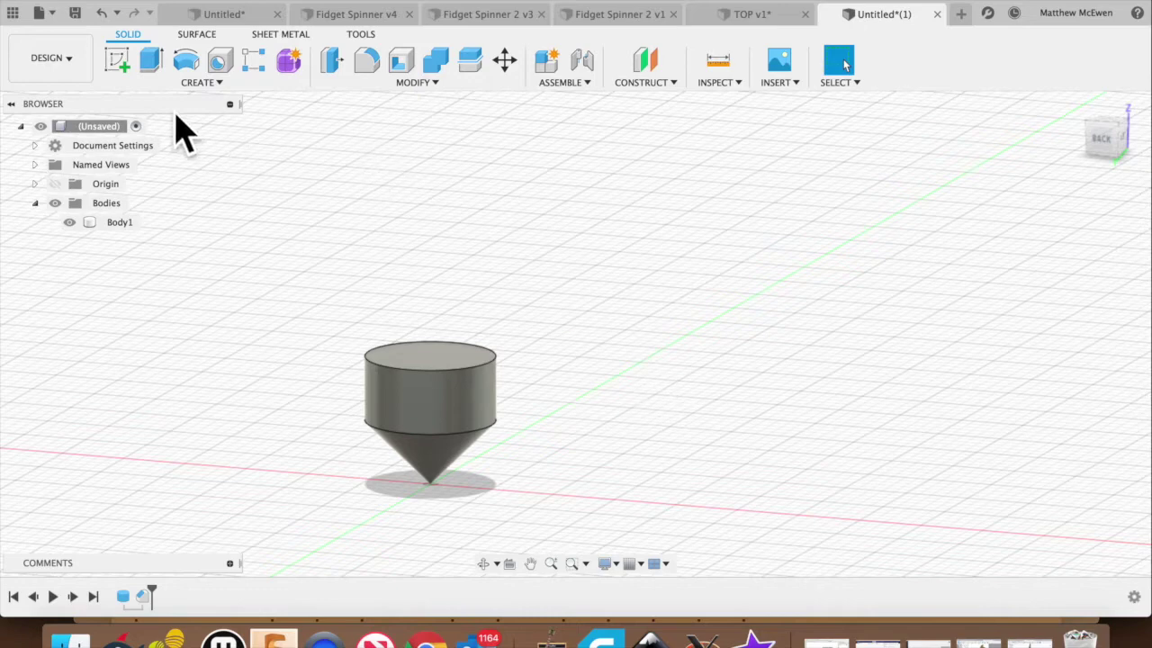
click(122, 65)
click(441, 363)
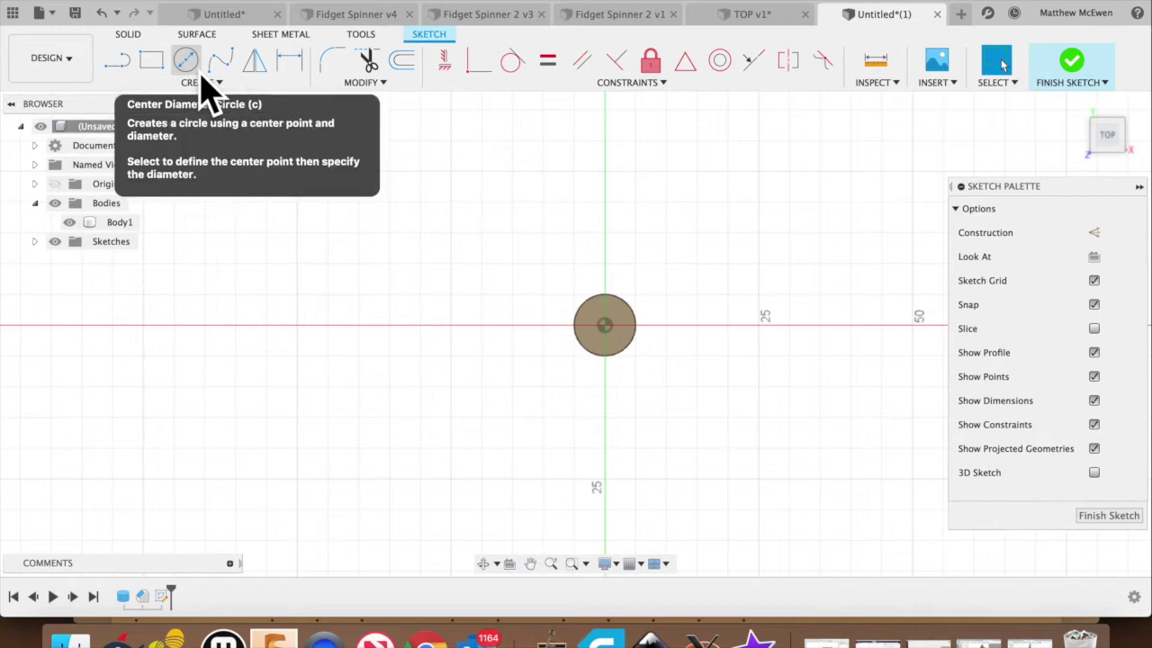
- Sketch a zigzag chain of five connected lines on the far side of the cylinder's circle
click(117, 59)
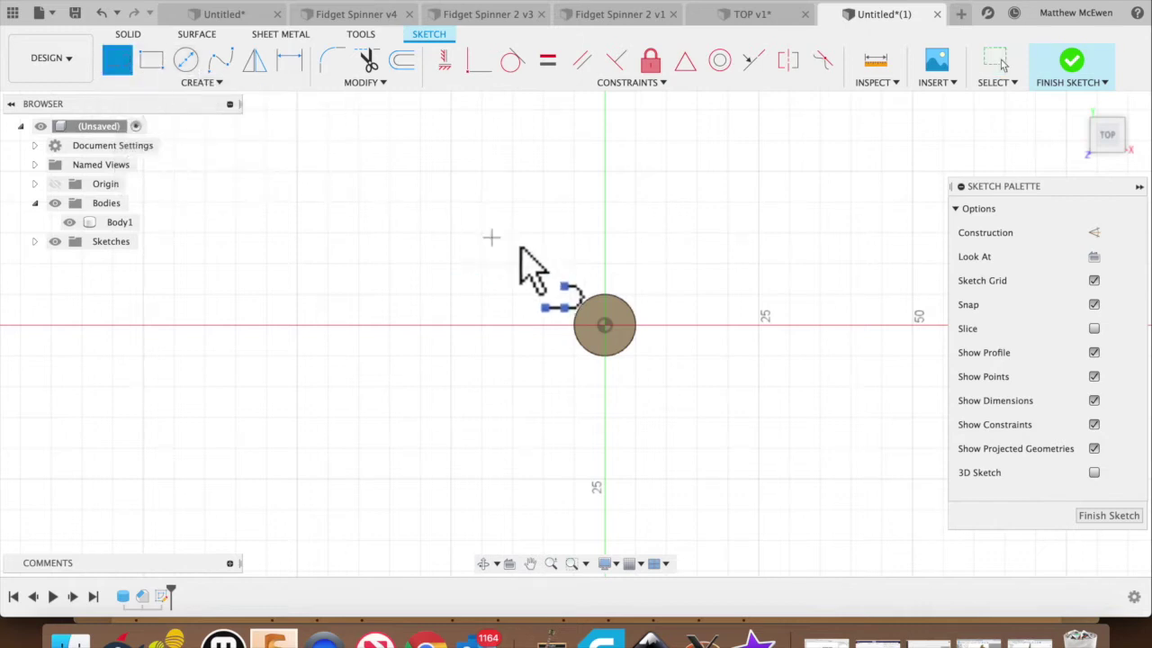
click(544, 203)
click(599, 240)
click(608, 154)
click(660, 209)
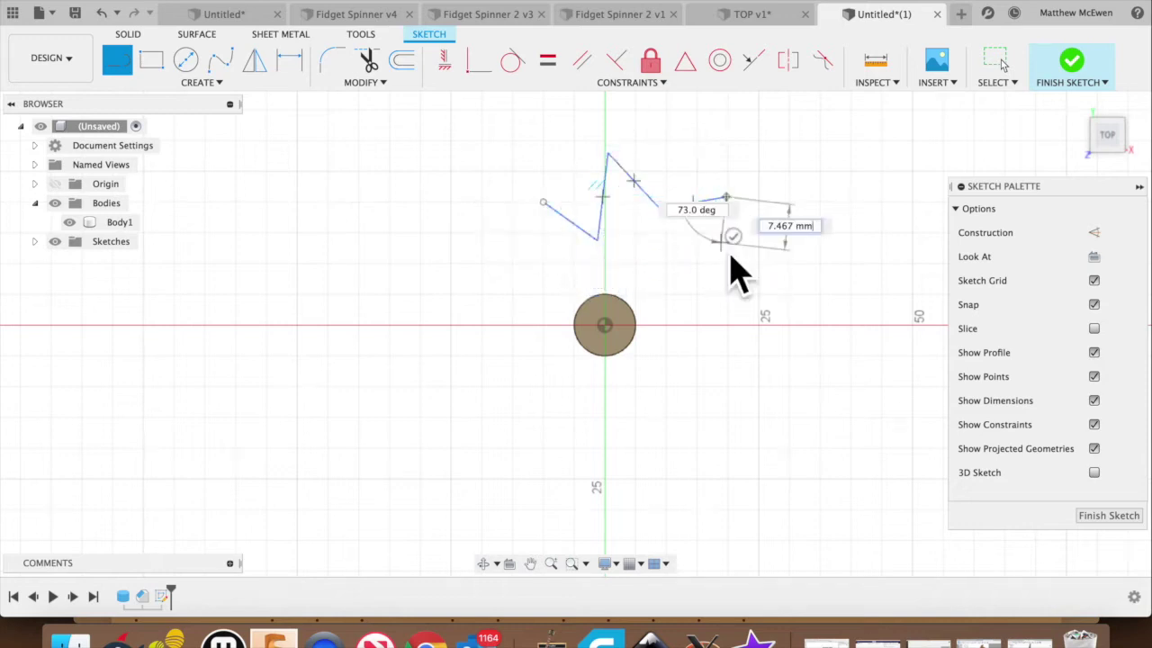
click(721, 244)
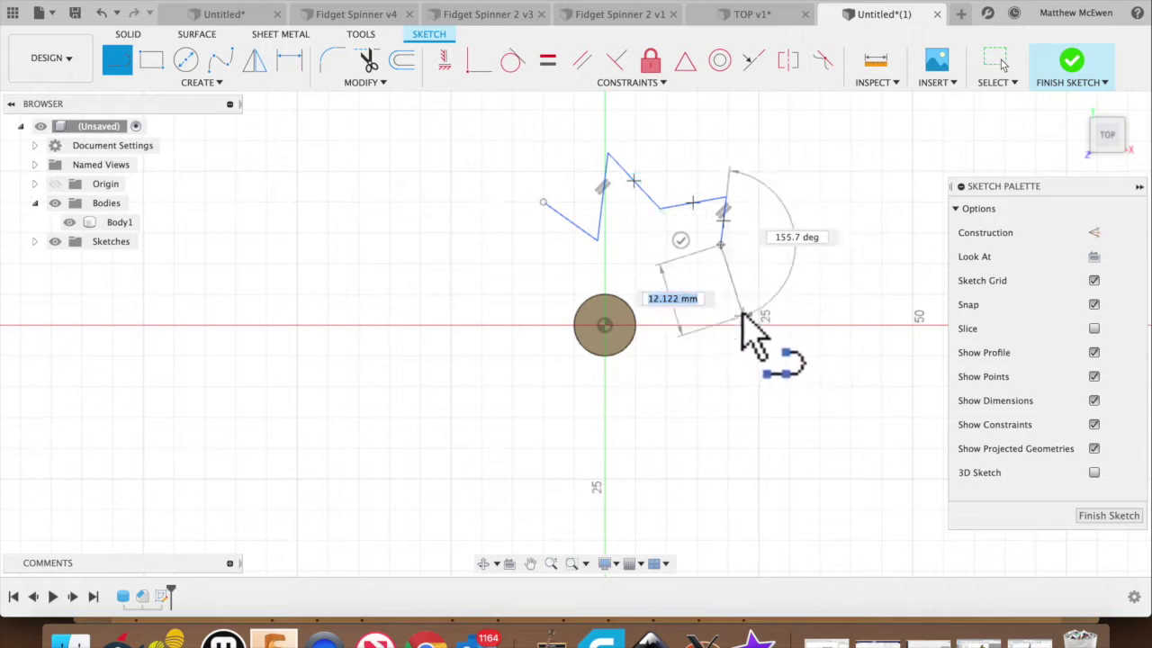
key(Escape)
- Trim away every segment of the zigzag line chain
key(Delete)
click(368, 61)
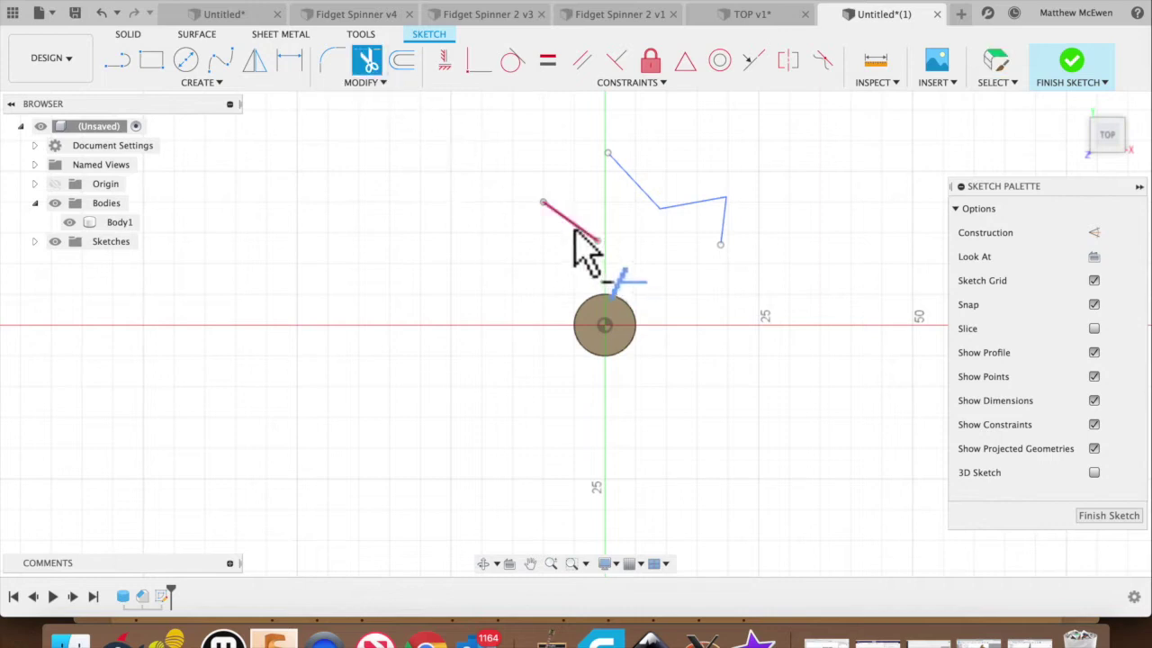
click(576, 225)
click(637, 189)
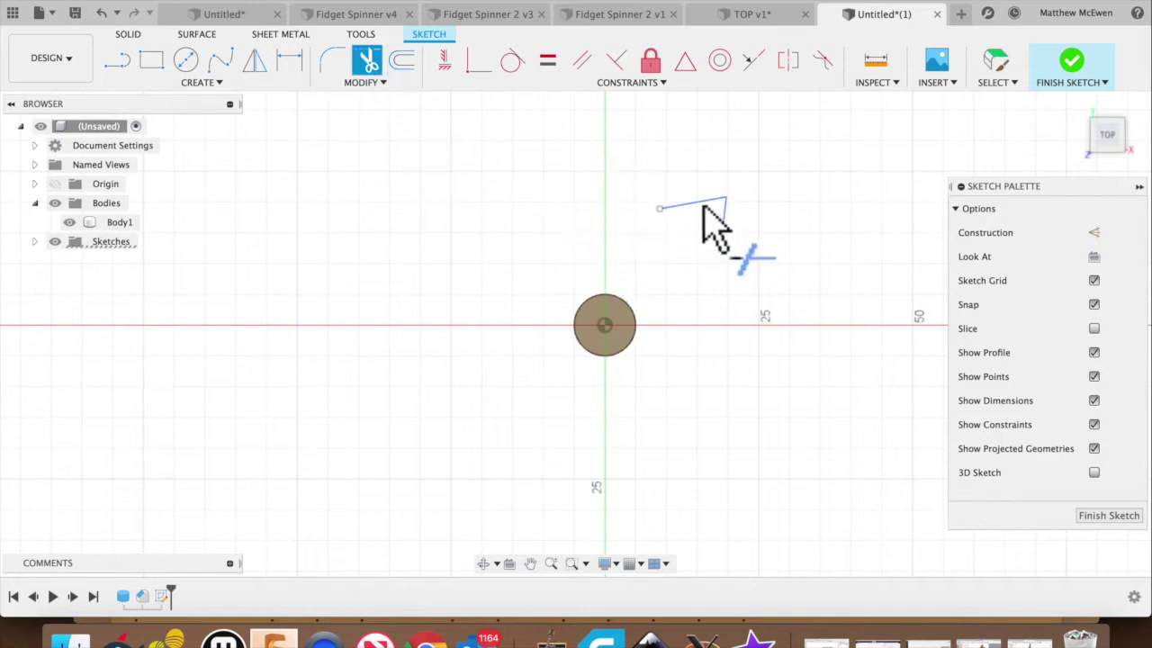
click(718, 205)
click(726, 221)
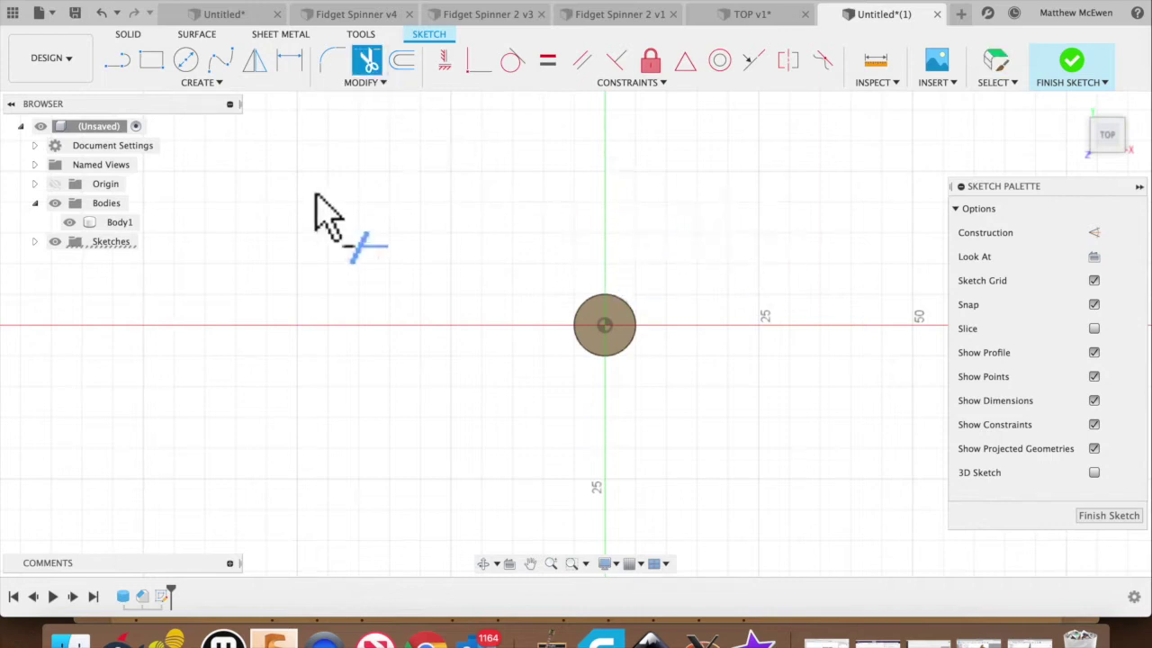
- Sketch a 50 mm diameter circle centred on the cylinder's face
click(186, 61)
click(605, 325)
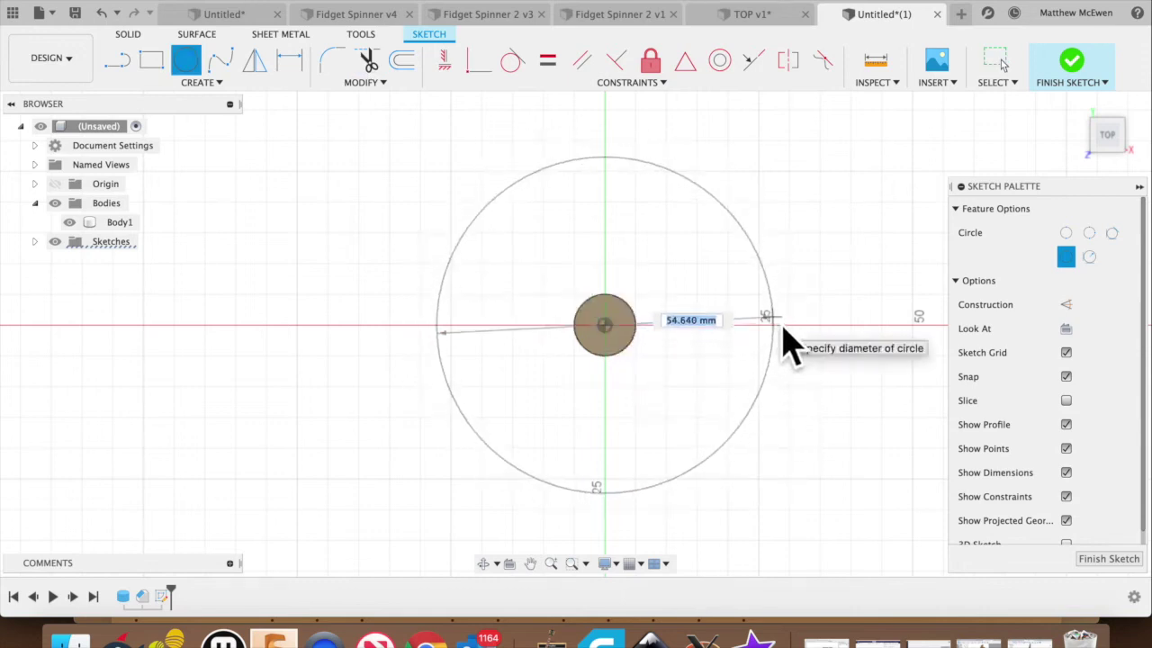
text(50)
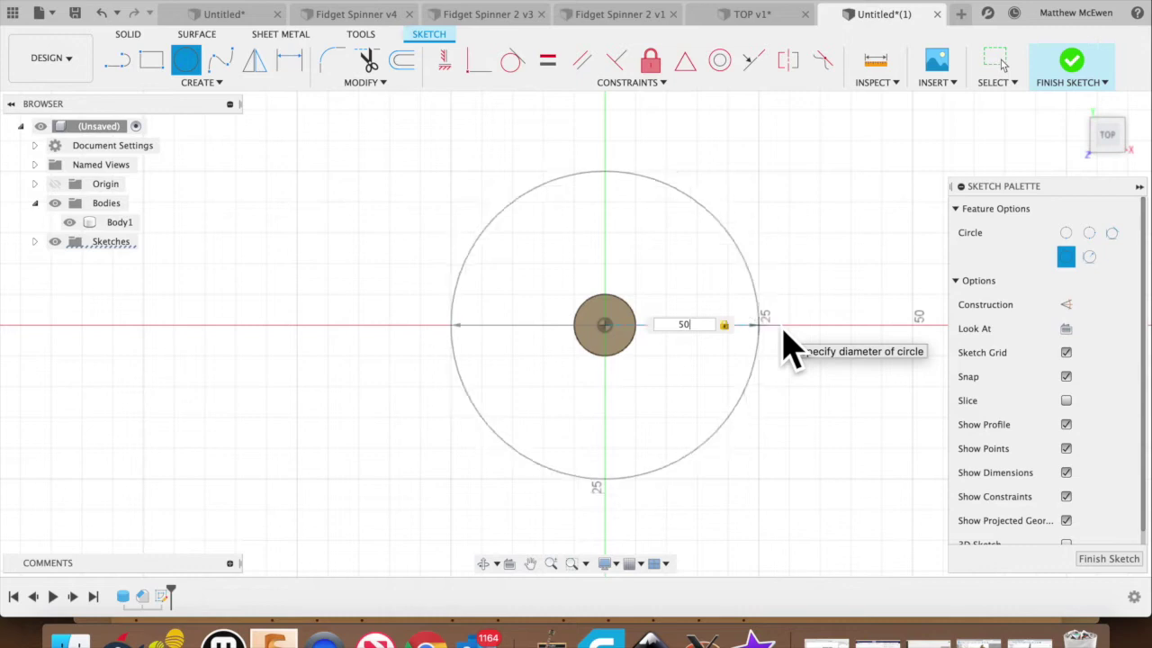
key(Return)
key(Escape)
shift+middle_drag(819, 373, 785, 342)
shift+middle_drag(576, 224, 675, 279)
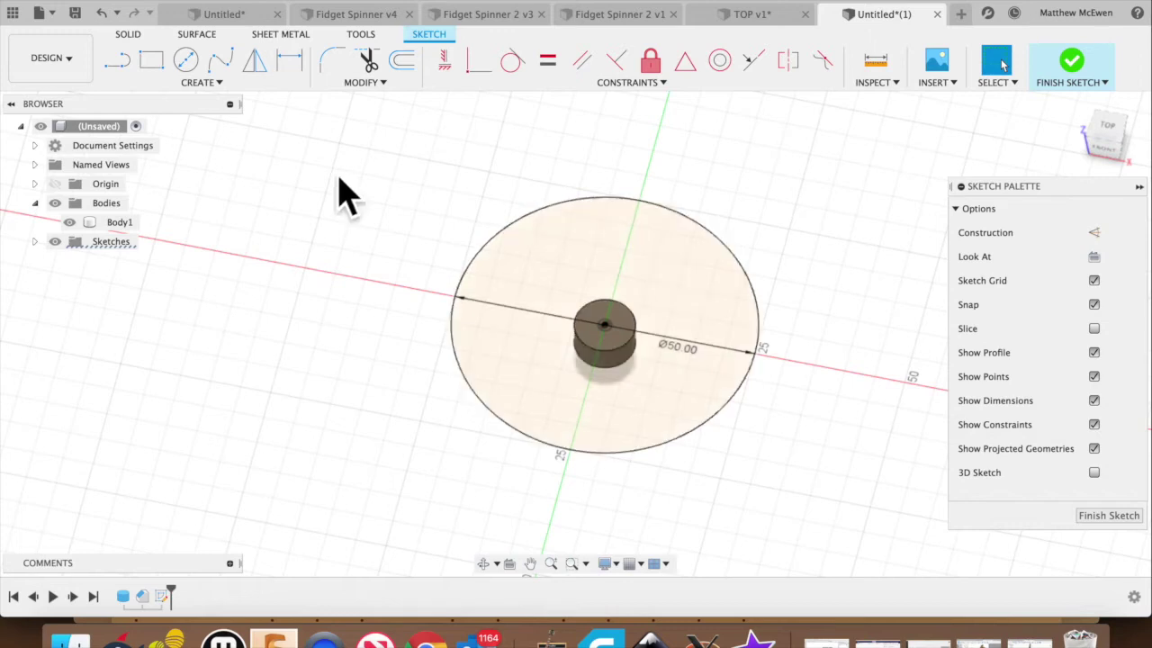
- Examine the curved cut-outs of the finished disc in the TOP v1 design and return to the unsaved design's sketch
click(221, 94)
click(222, 95)
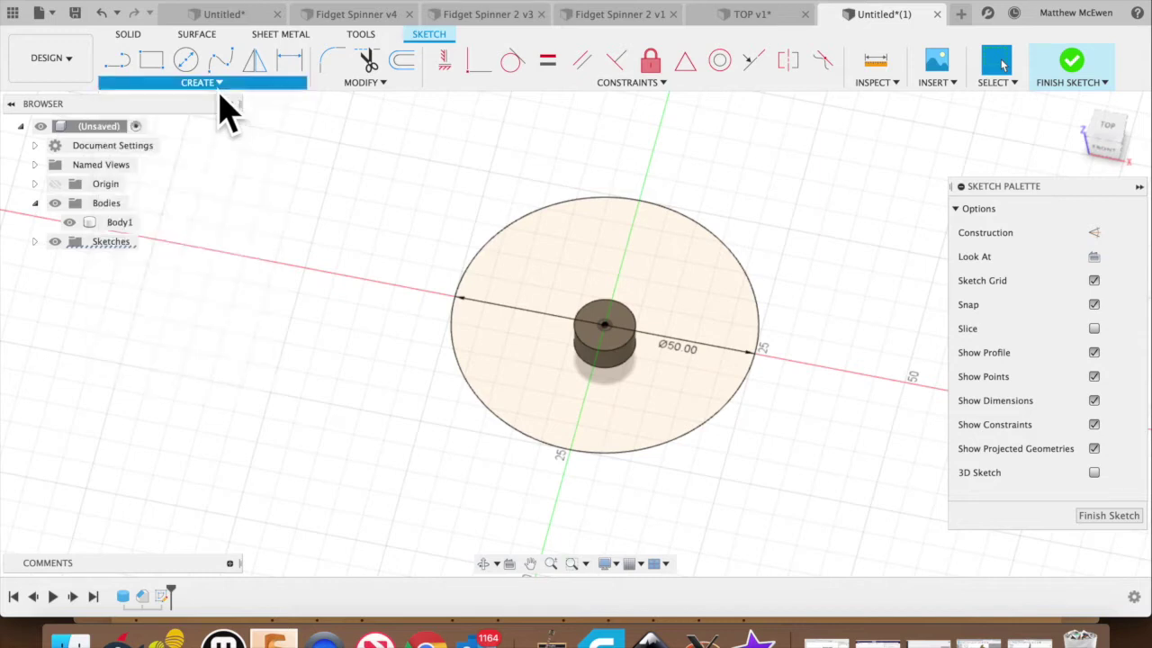
click(768, 18)
shift+middle_drag(708, 213, 622, 239)
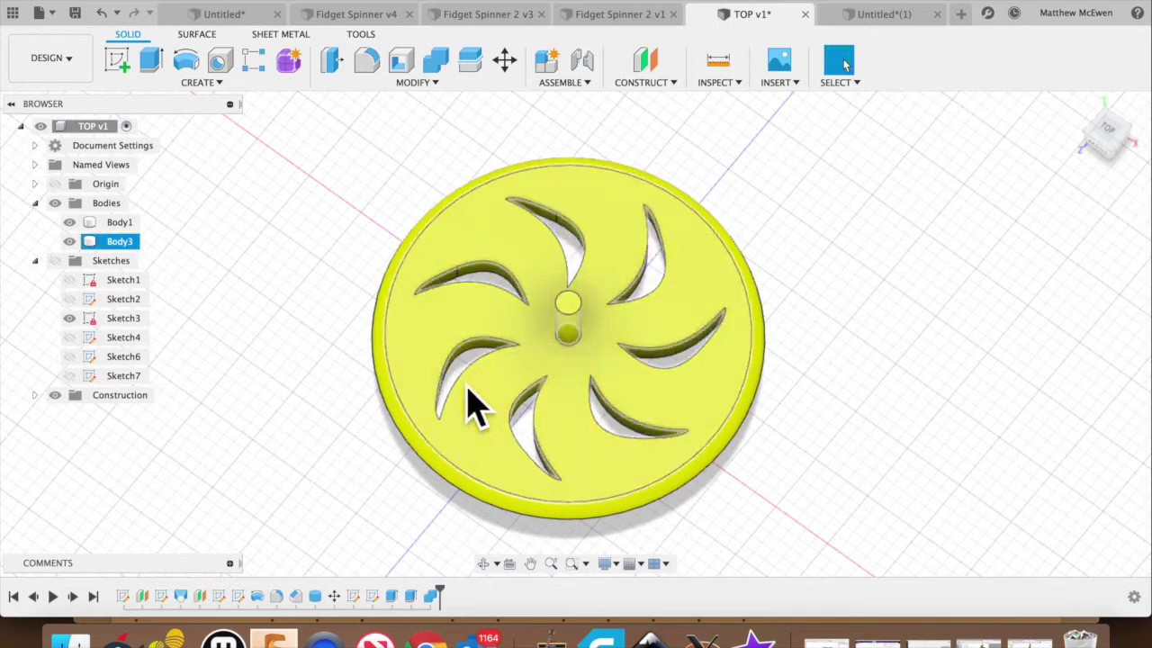
click(502, 155)
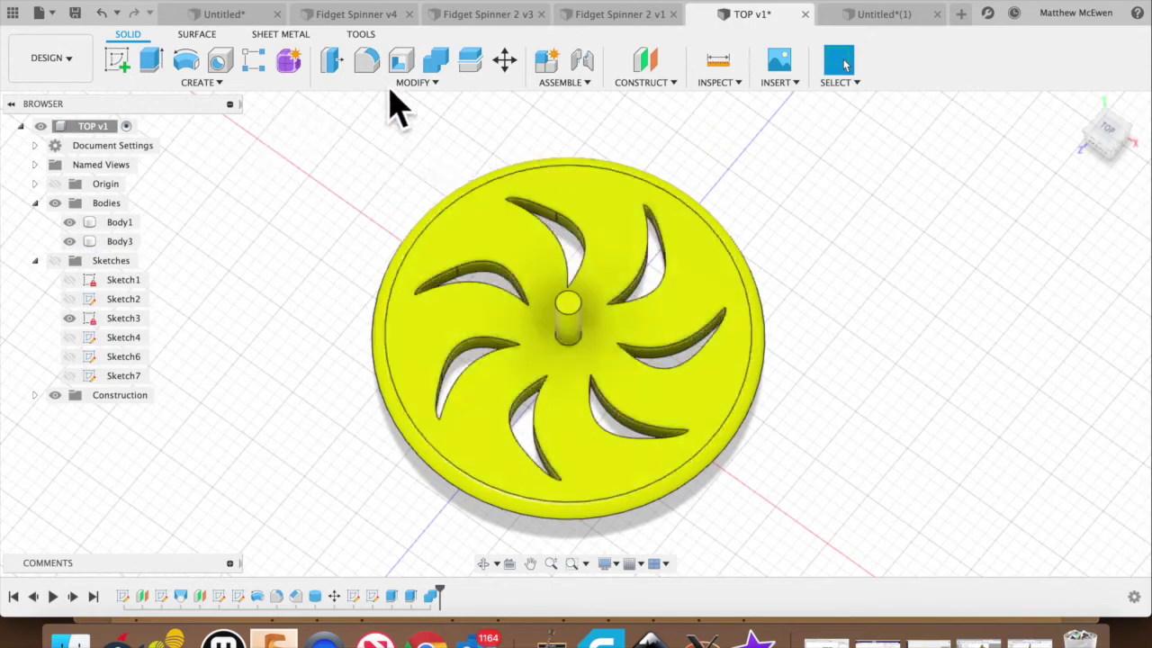
click(899, 18)
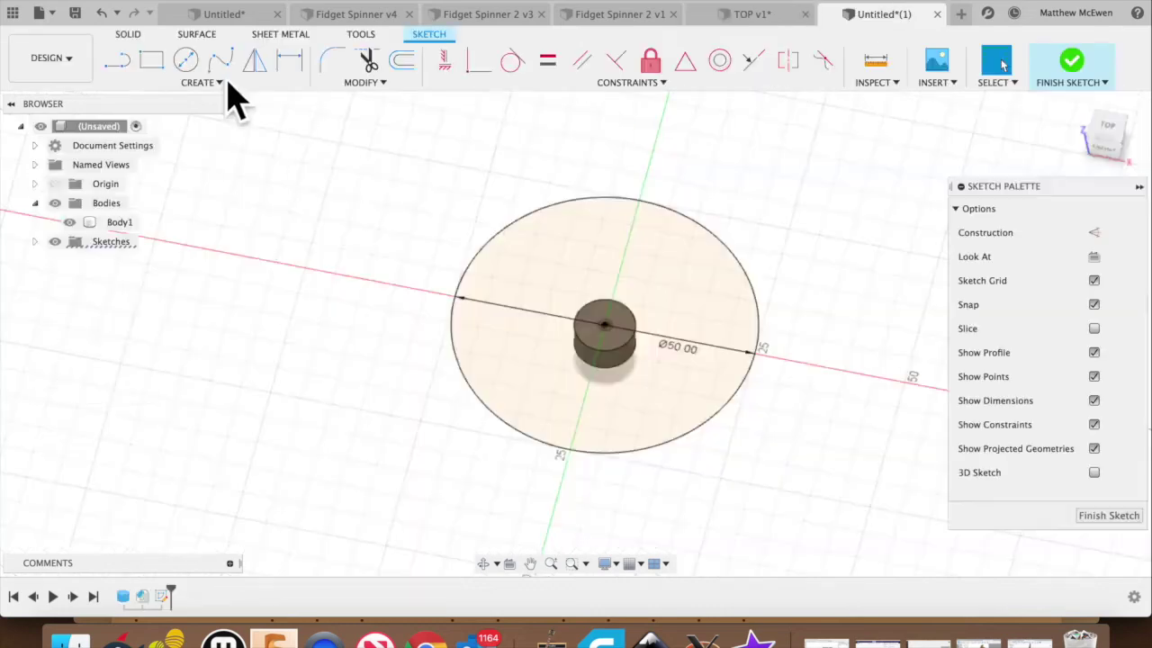
- Sketch a closed, notched fit point spline, about 51 mm long in outline, between the cylinder and the 50 mm circle
click(160, 66)
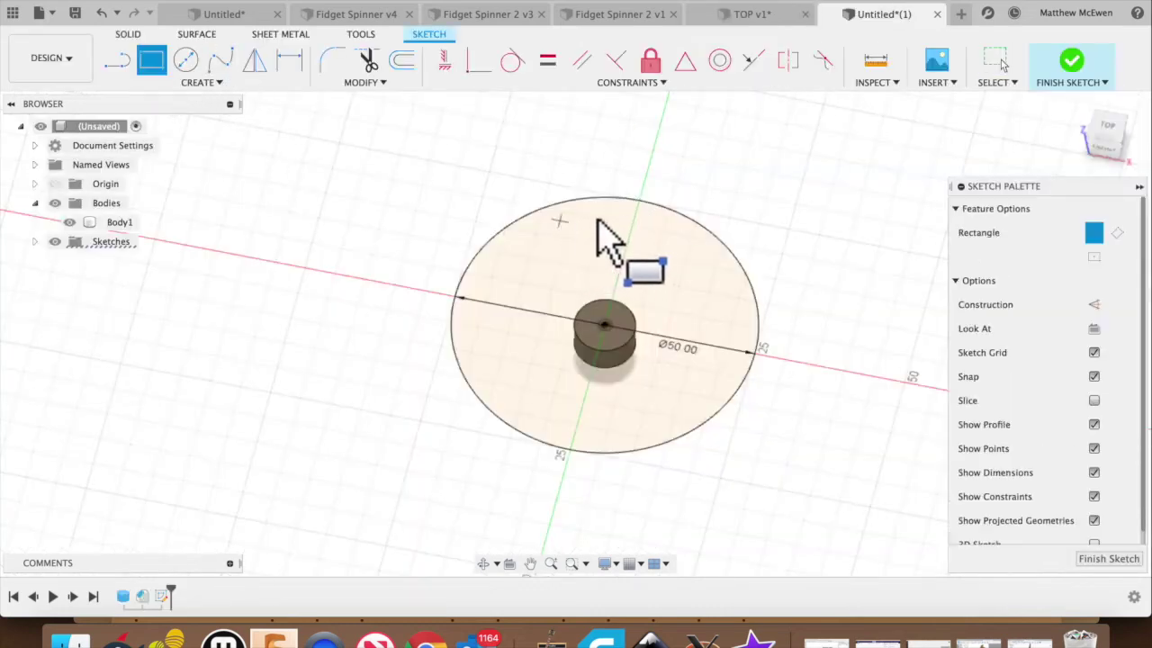
shift+scroll(639, 232, up, 5)
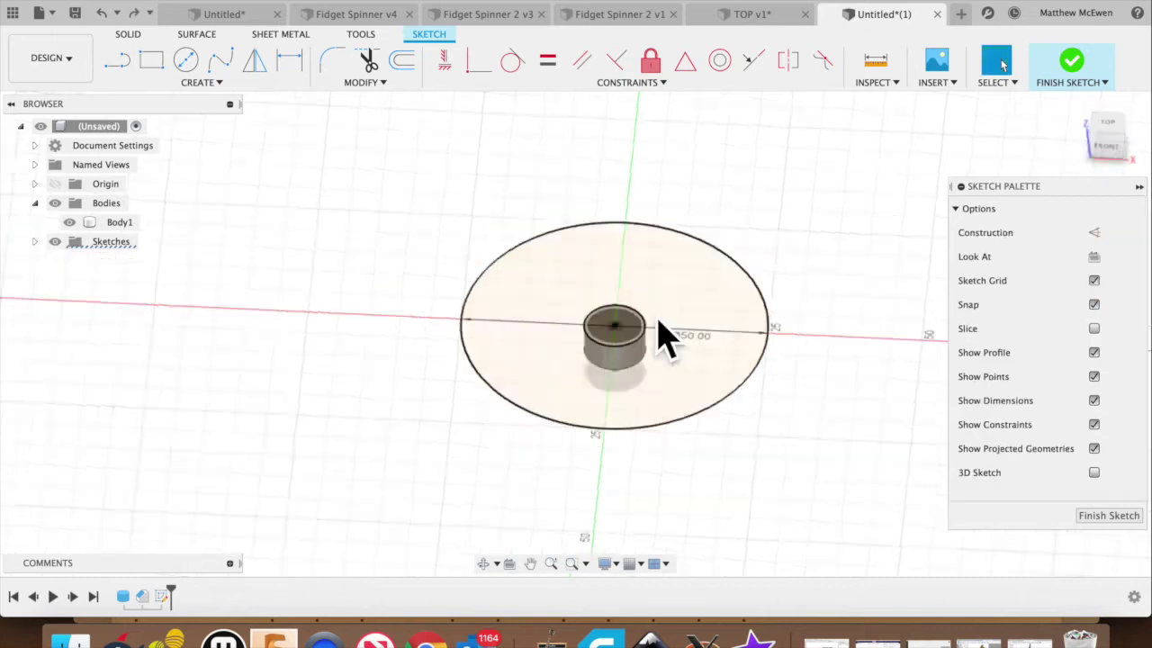
shift+scroll(658, 319, up, 5)
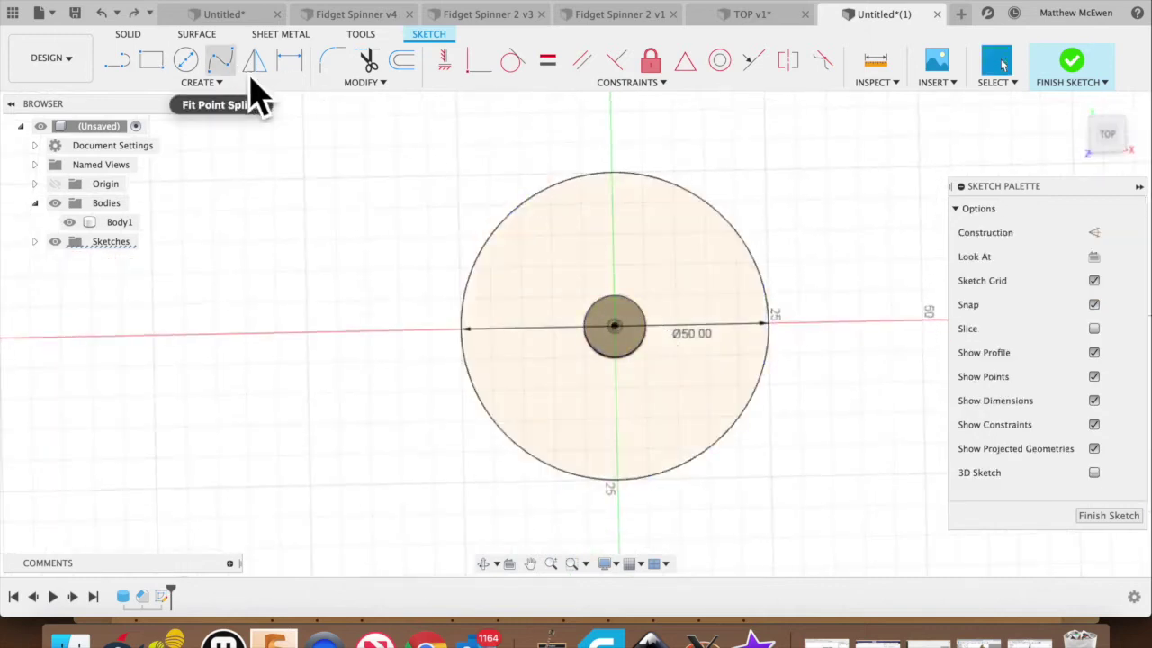
click(222, 63)
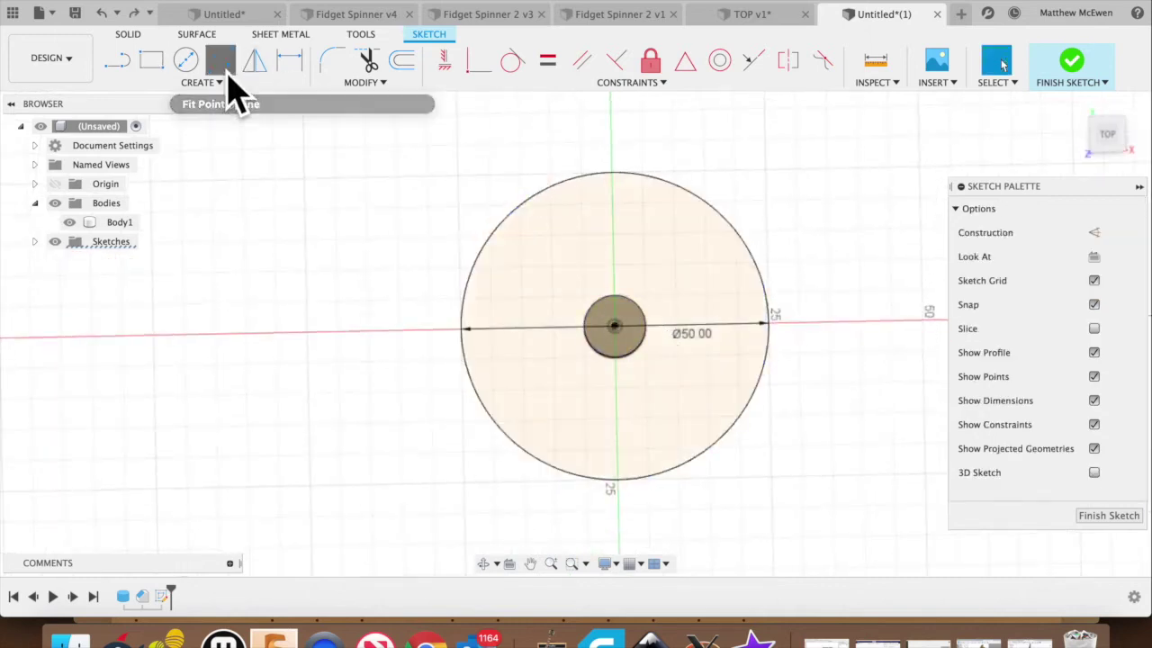
click(609, 196)
click(552, 226)
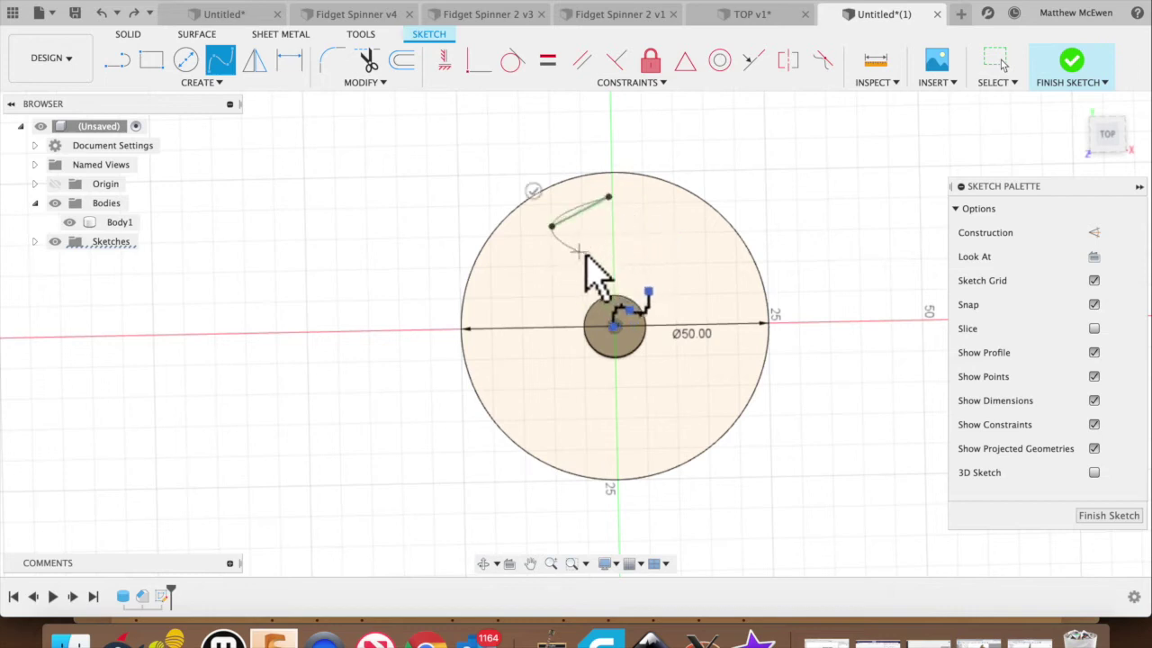
click(611, 265)
click(593, 227)
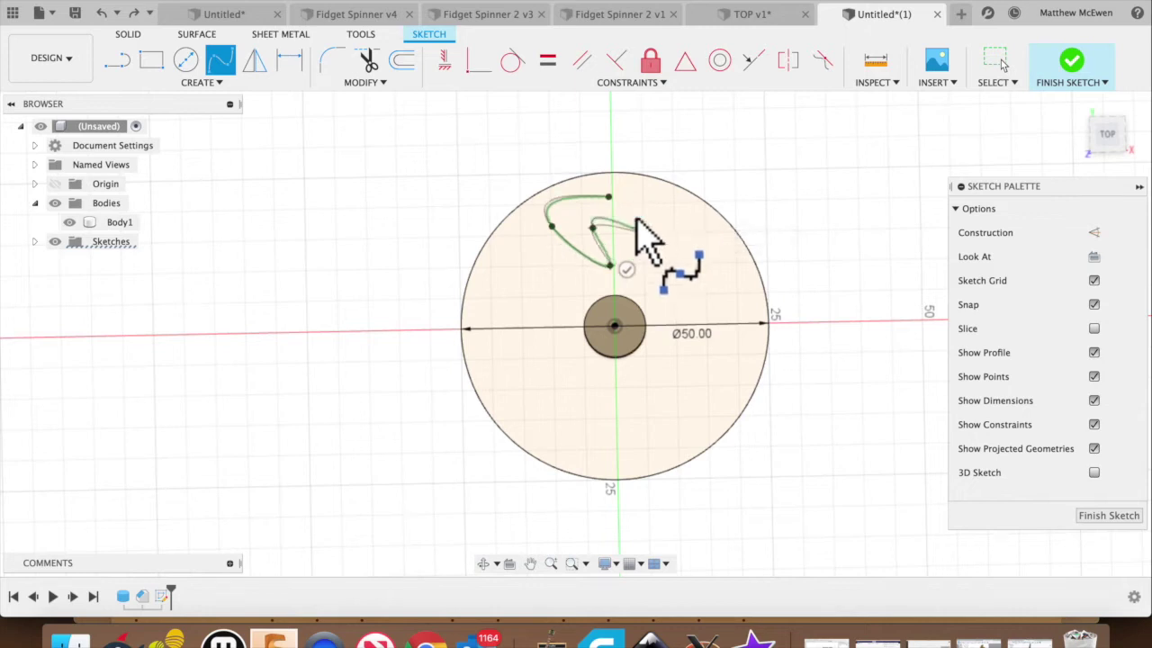
click(610, 197)
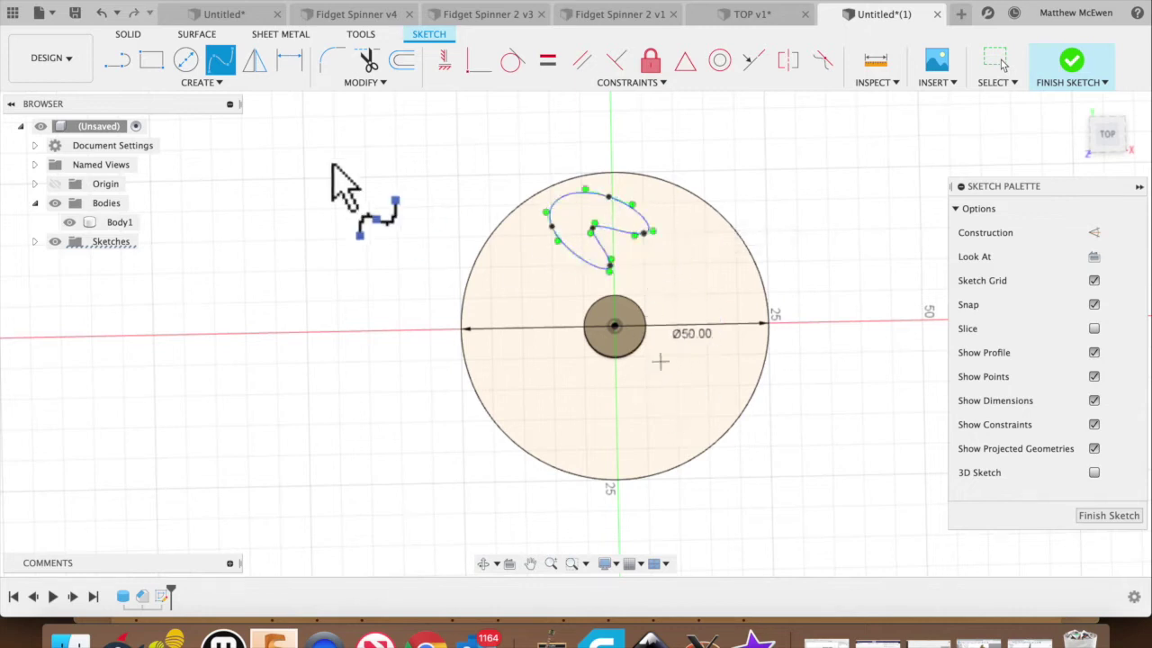
- Circular-pattern the closed spline around the cylinder's centre point as a full pattern with a quantity of 6
click(189, 84)
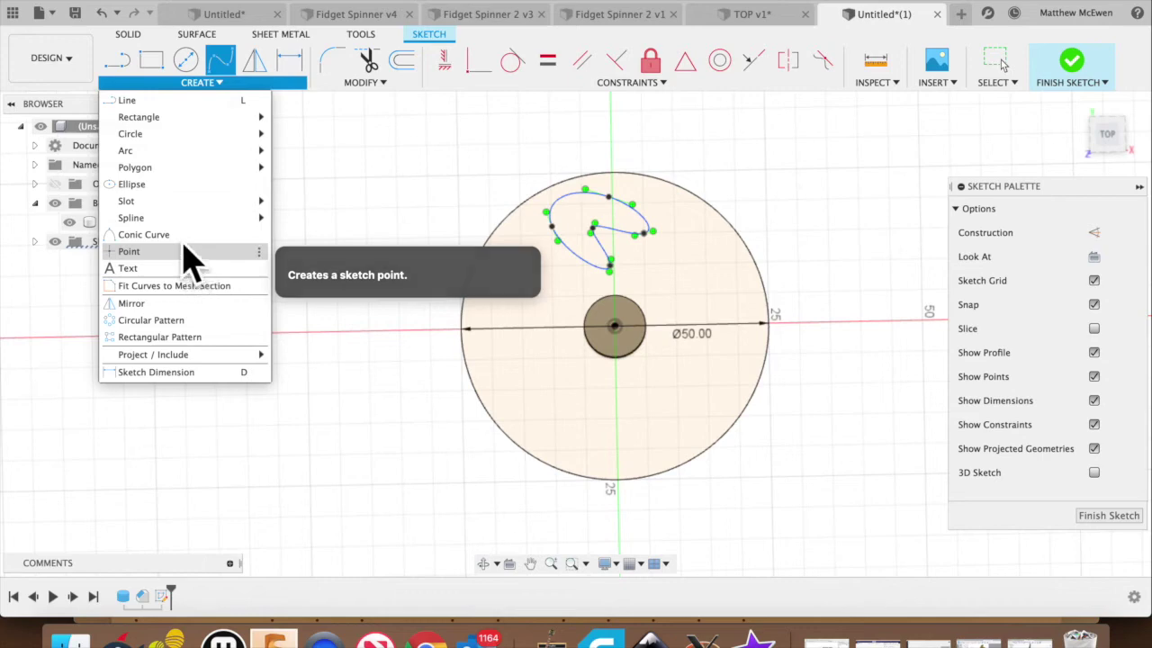
mouse_move(177, 171)
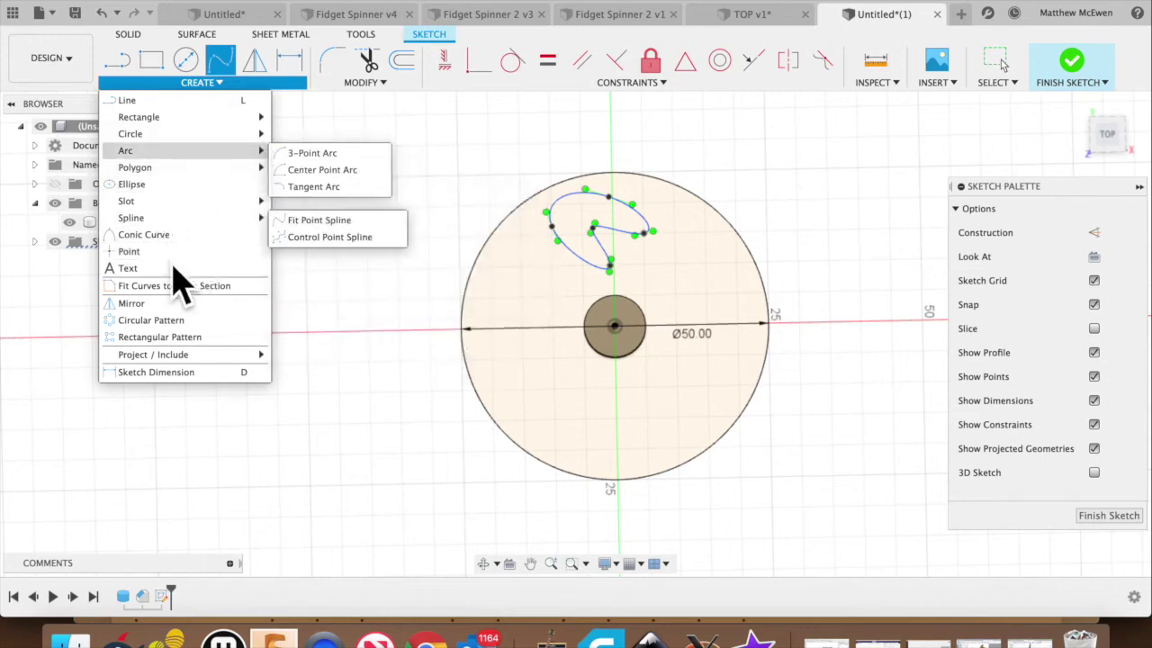
click(175, 325)
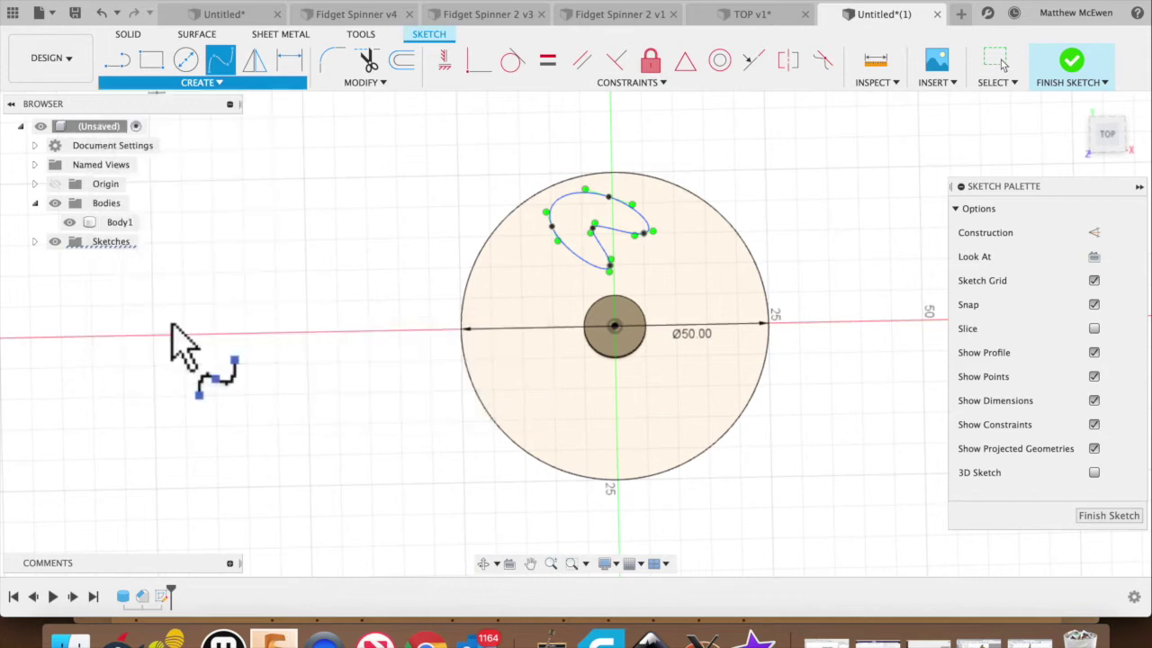
click(647, 230)
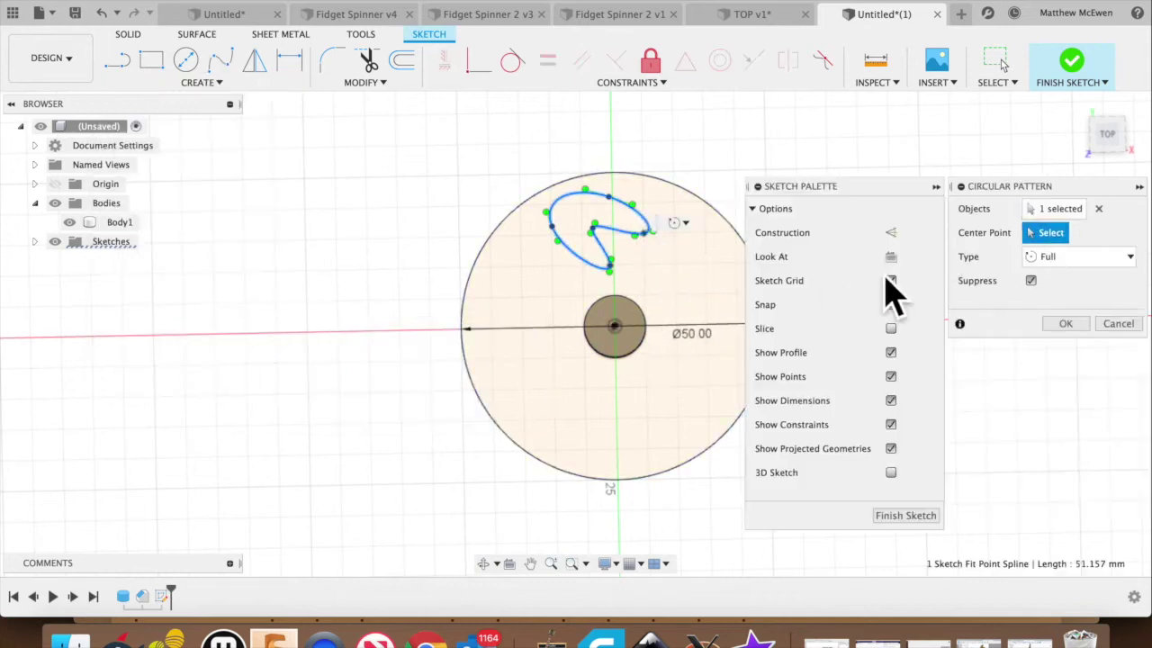
click(617, 334)
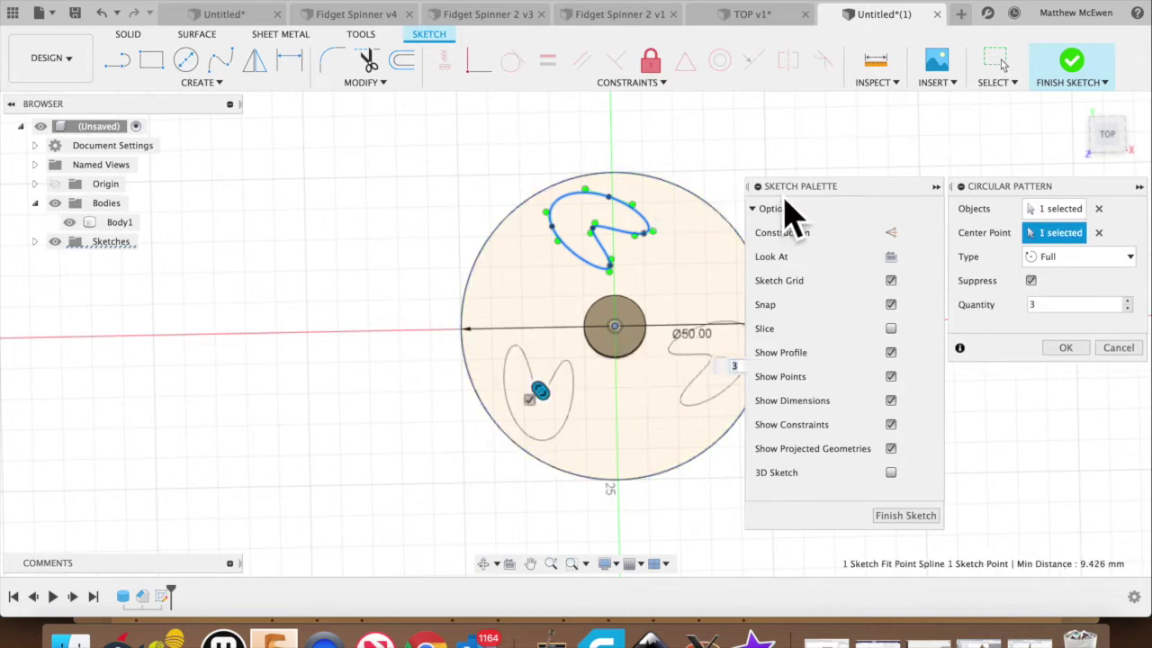
click(759, 187)
mouse_move(786, 191)
mouse_down()
mouse_move(1032, 226)
mouse_move(1002, 181)
mouse_up()
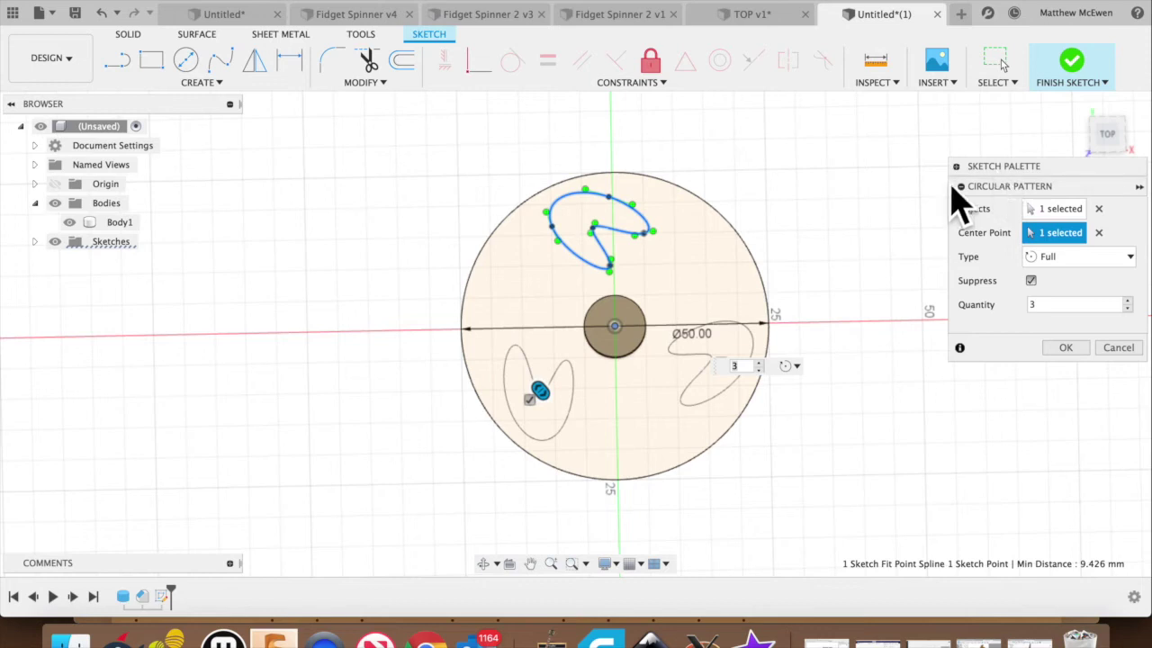
click(764, 365)
click(764, 365)
click(759, 363)
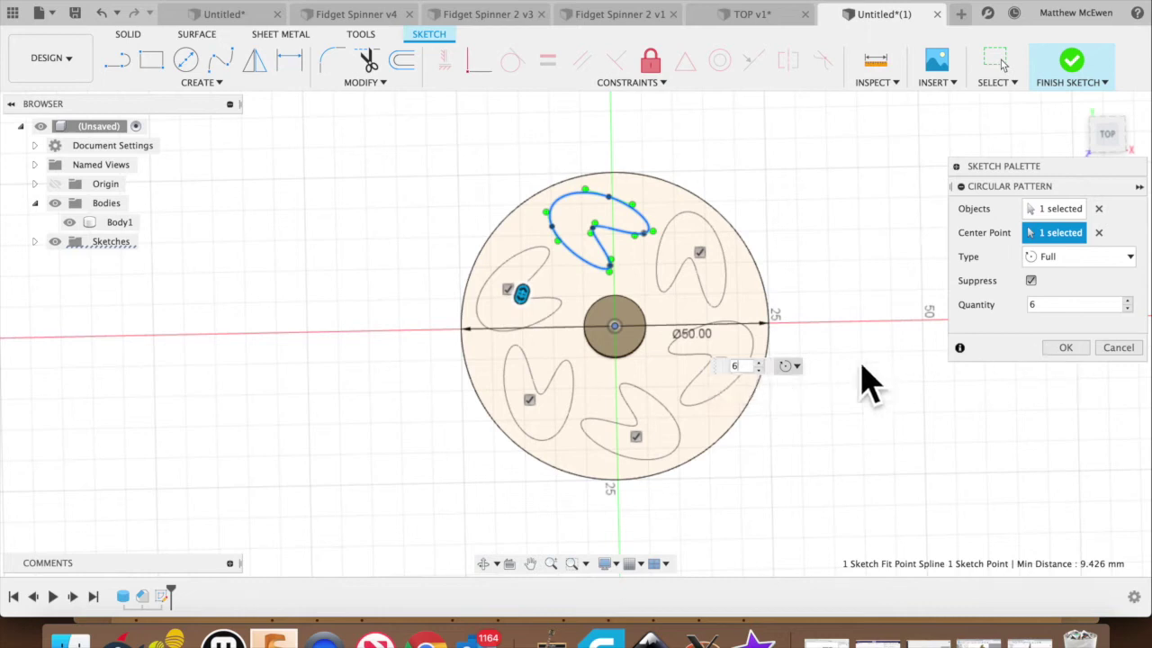
key(Return)
- Apply the circular pattern, finish the sketch, and extrude the disc profile surrounding the cut-outs 5 mm as a new body
shift+middle_drag(861, 334, 662, 317)
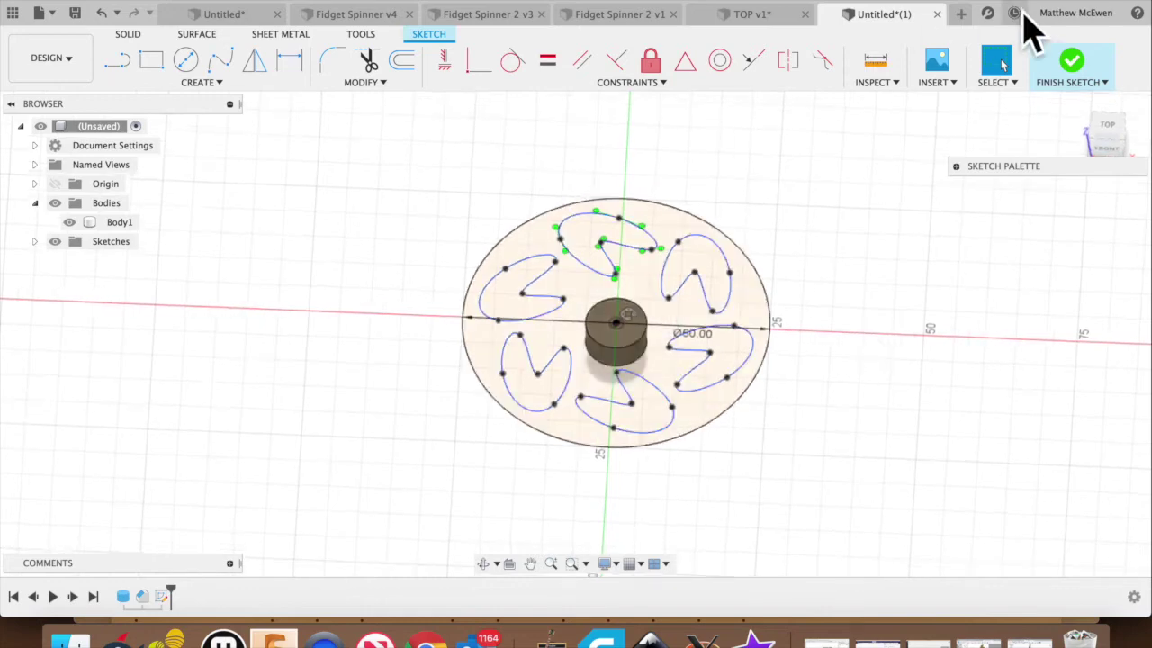
click(1073, 72)
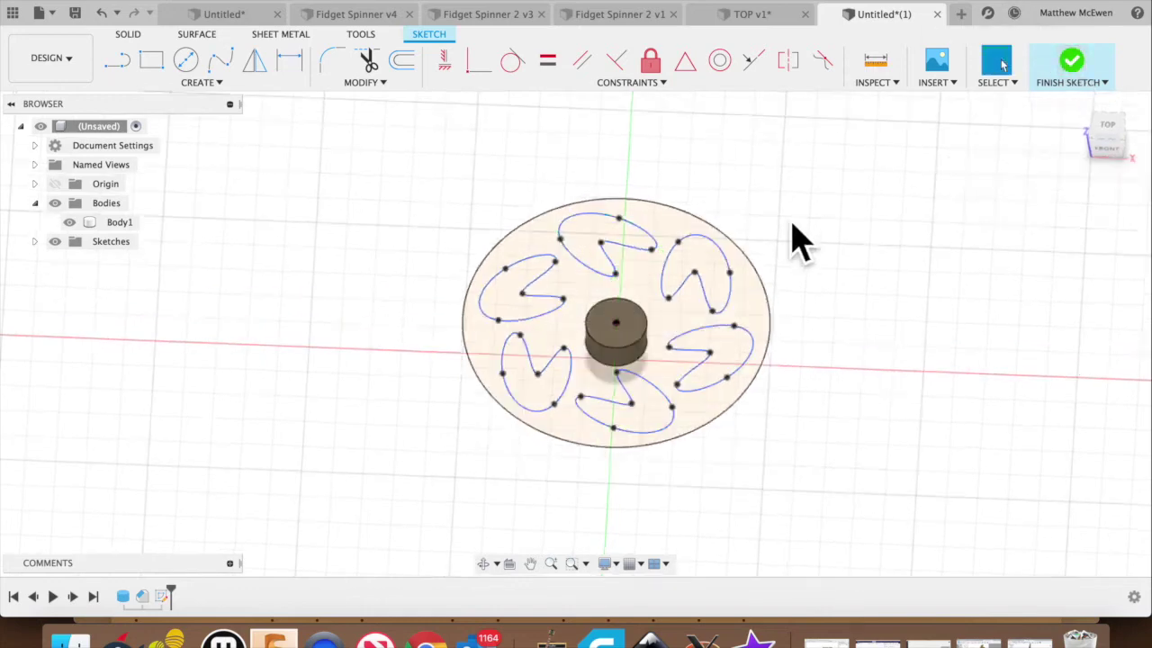
click(652, 300)
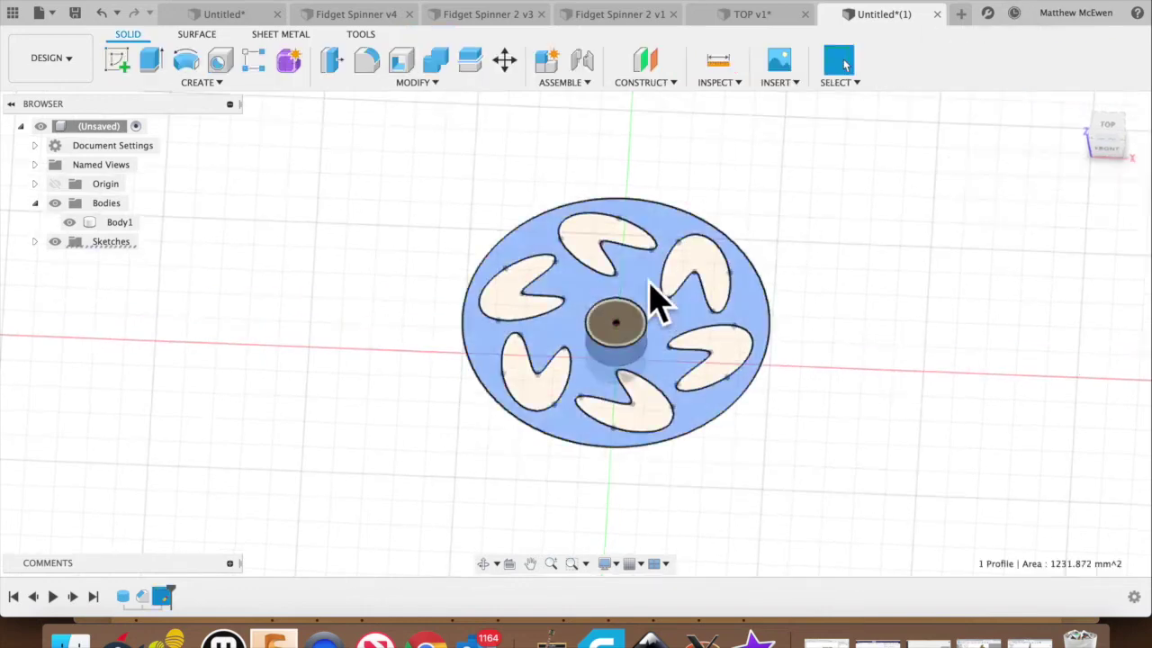
click(151, 60)
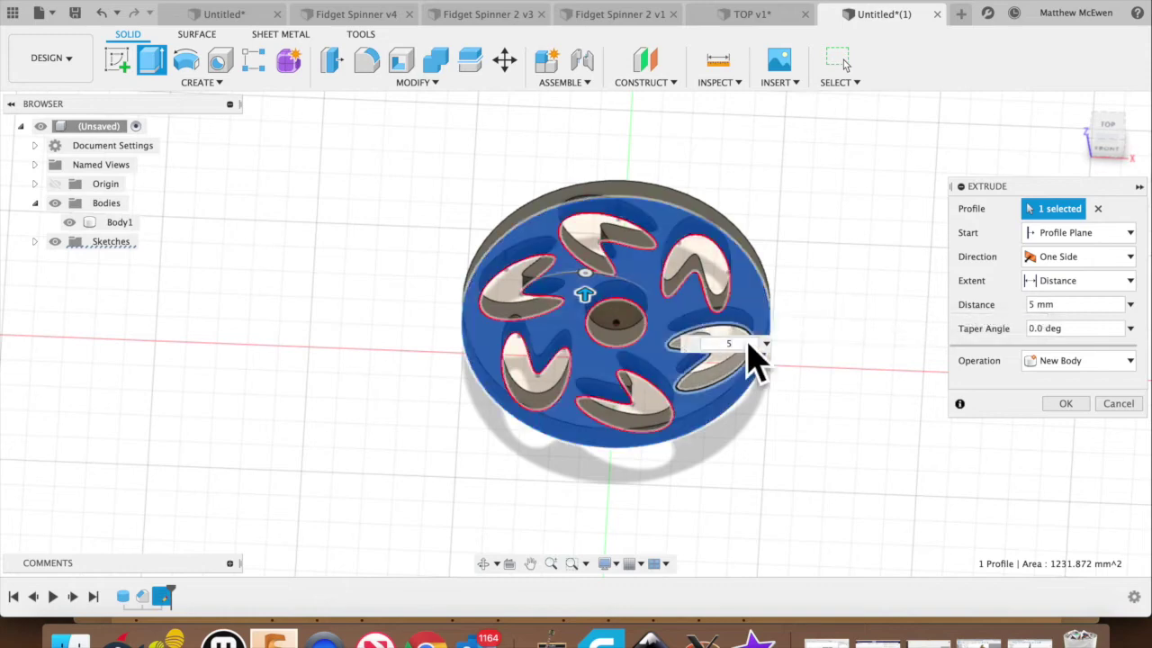
shift+scroll(749, 342, down, 5)
shift+scroll(749, 342, down, 5)
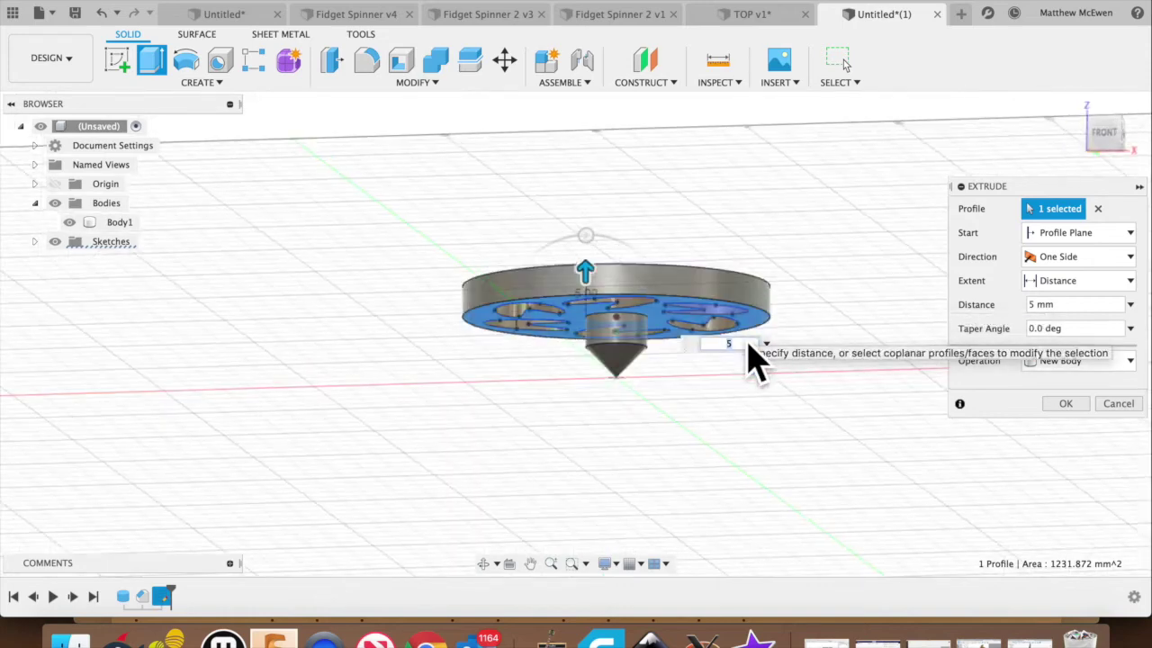
shift+scroll(748, 342, up, 3)
shift+scroll(748, 344, up, 5)
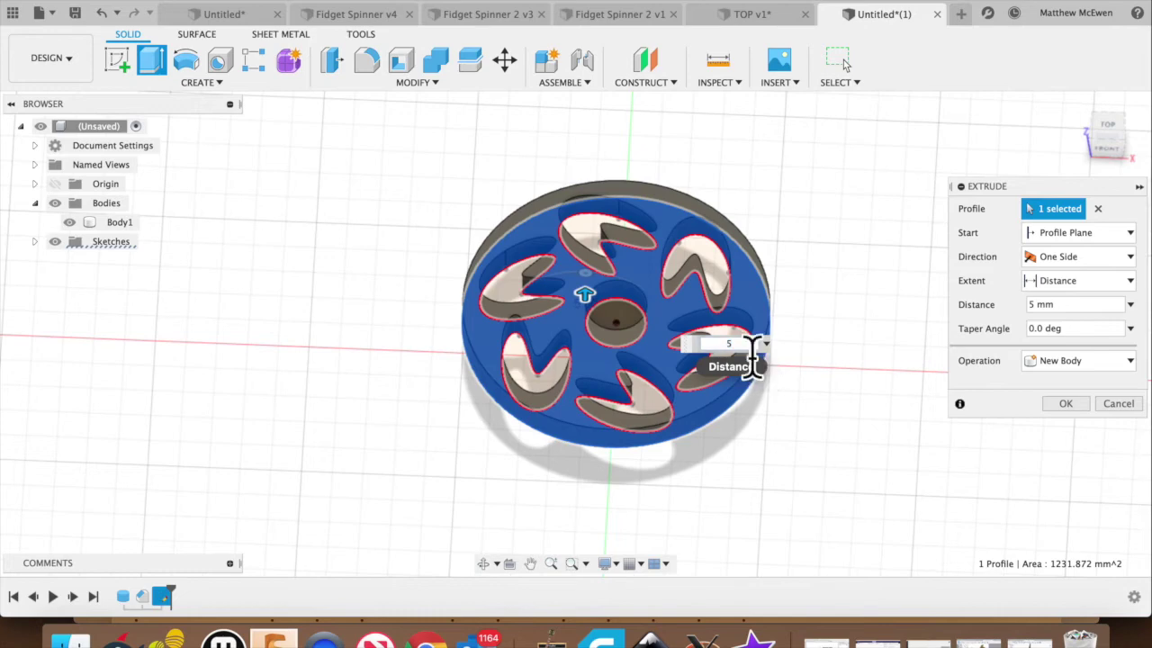
- Examine the disc thickness and edge from the side in the TOP v1 design, and return to the unsaved design
click(758, 15)
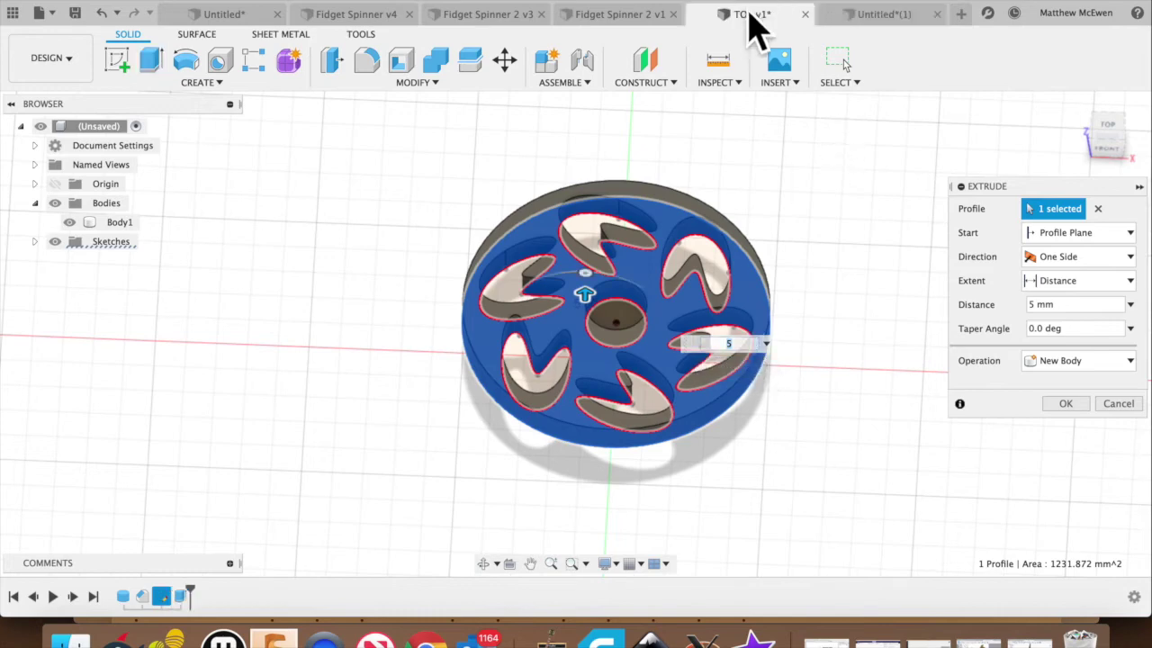
shift+scroll(776, 319, down, 10)
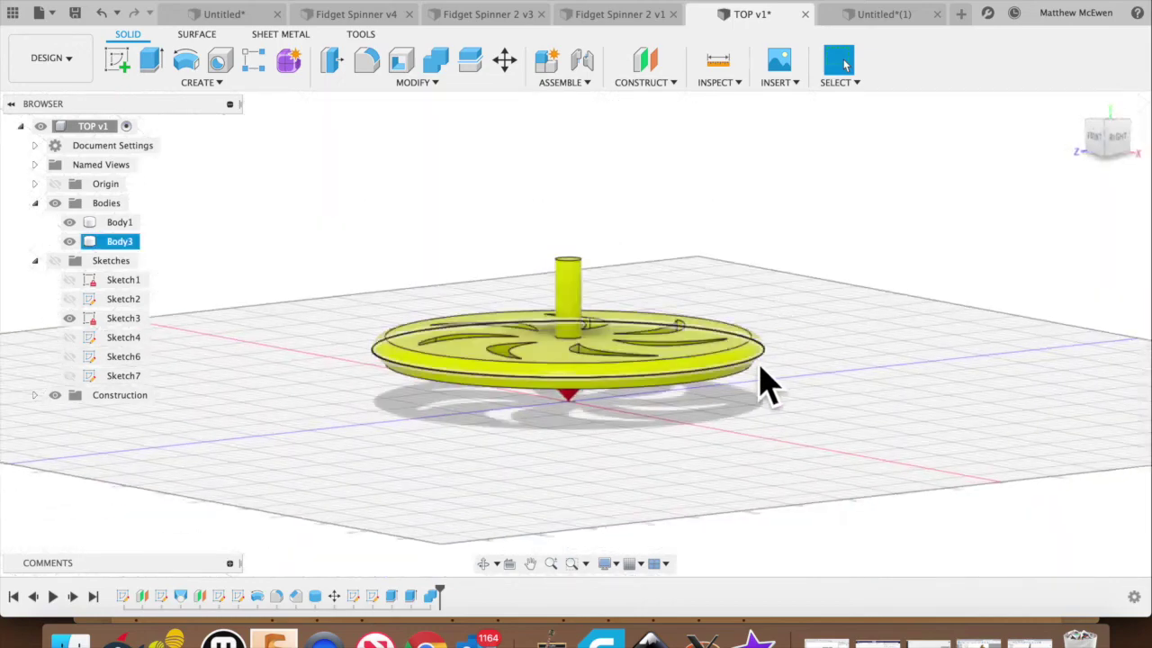
click(869, 19)
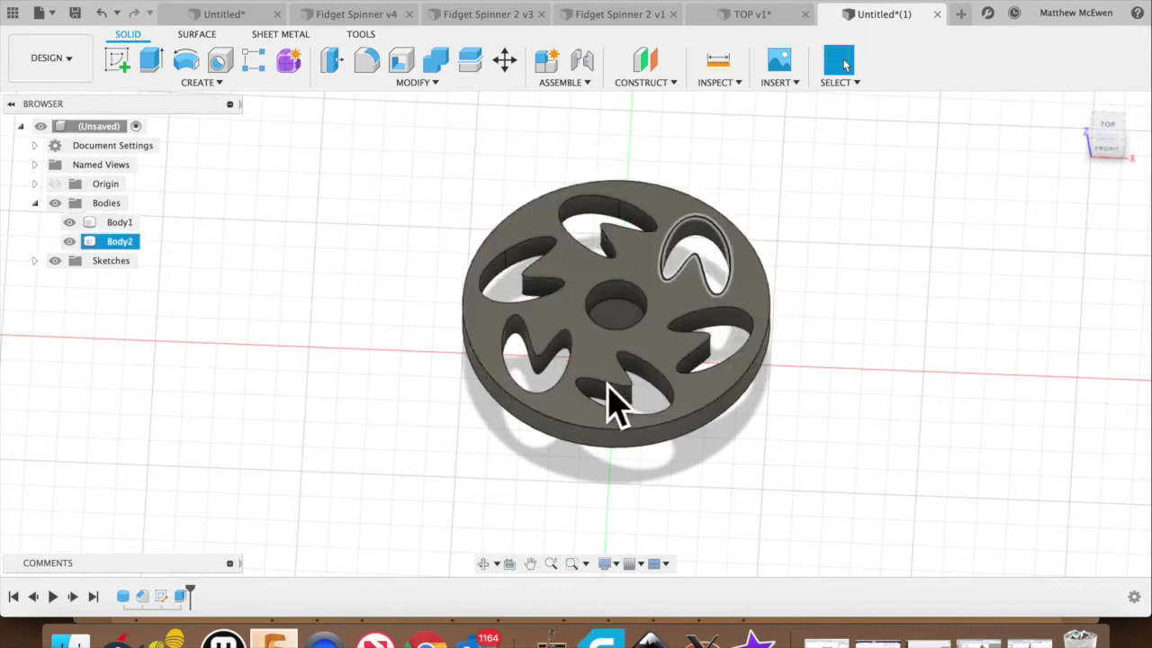
- Edit the disc's extrusion and set its distance to 3 mm
click(183, 597)
double_click(193, 605)
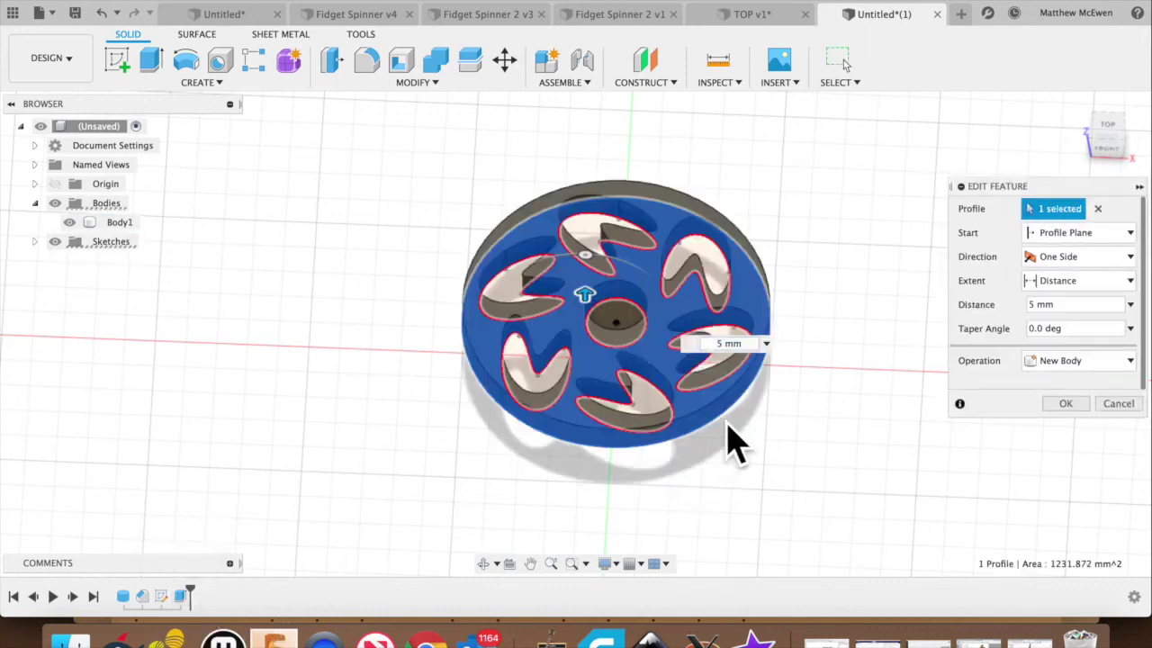
key(Return)
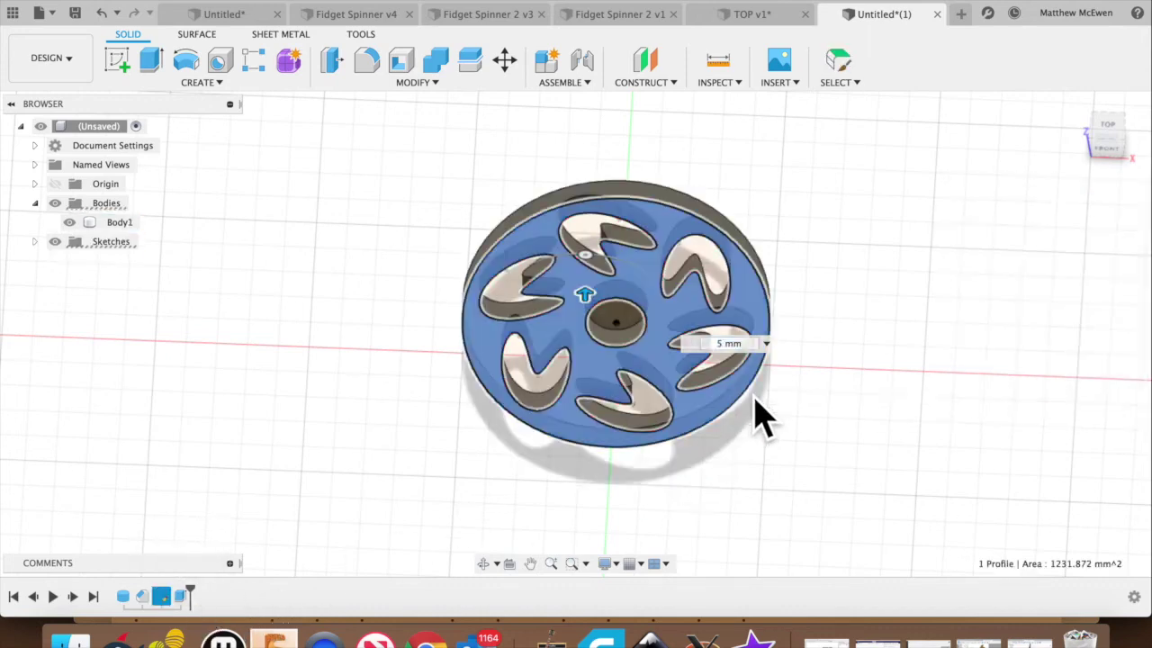
shift+scroll(818, 405, down, 6)
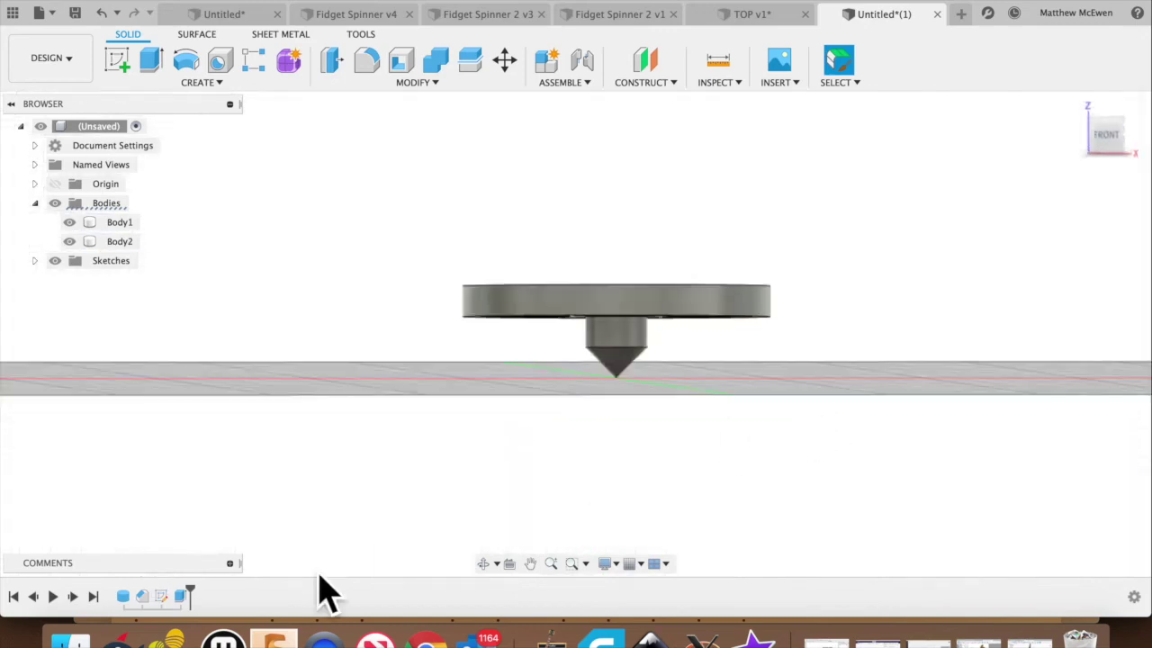
double_click(183, 596)
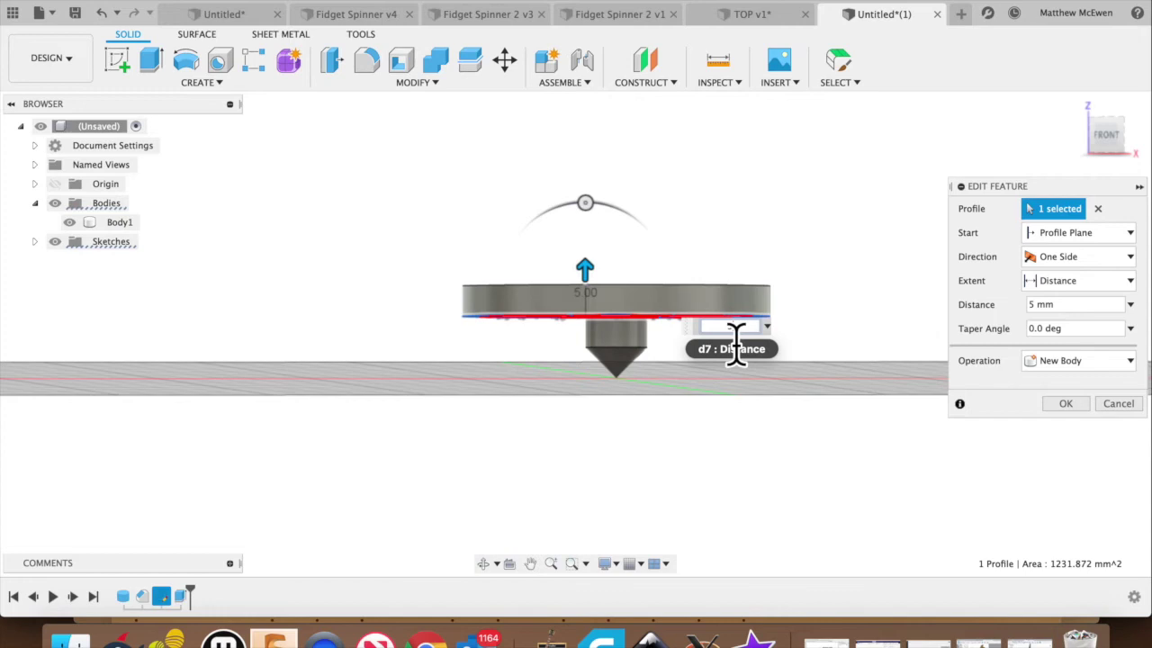
key(Return)
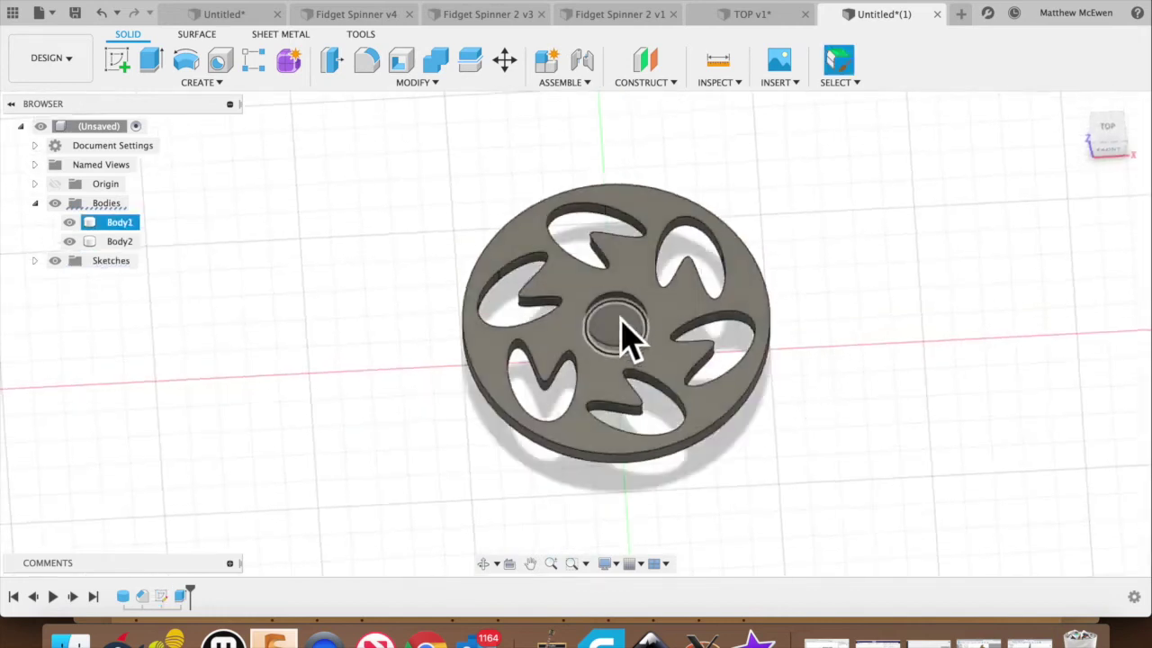
- Add the central circle profile to the disc's 3 mm extrusion so that the hole in the middle is filled
double_click(182, 598)
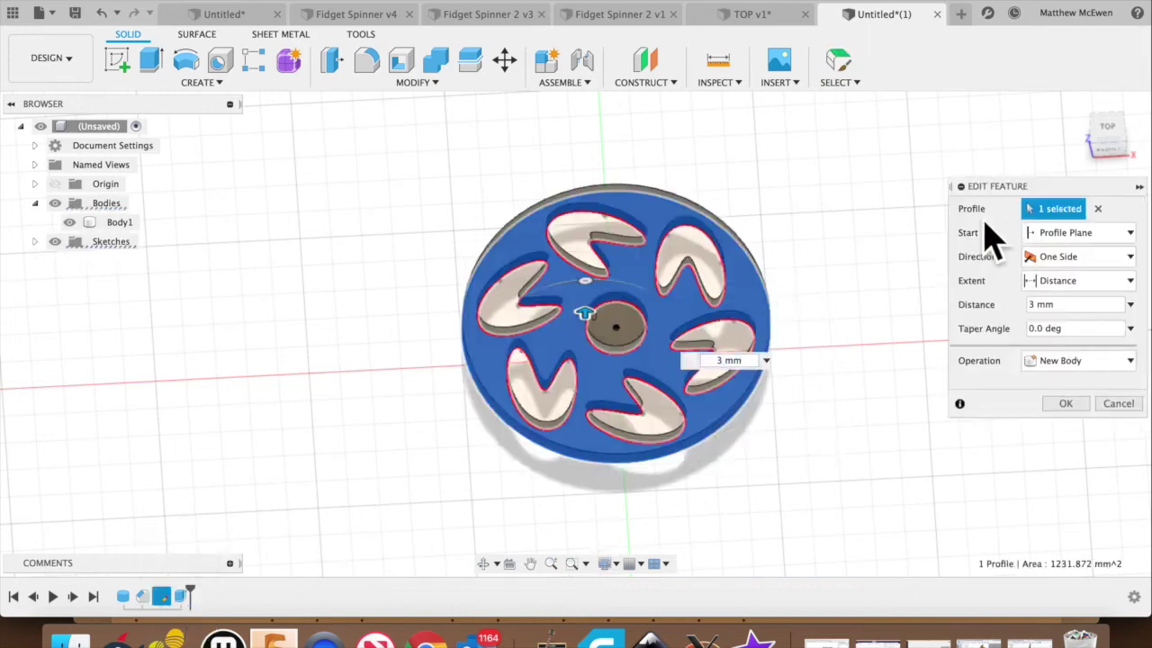
click(636, 340)
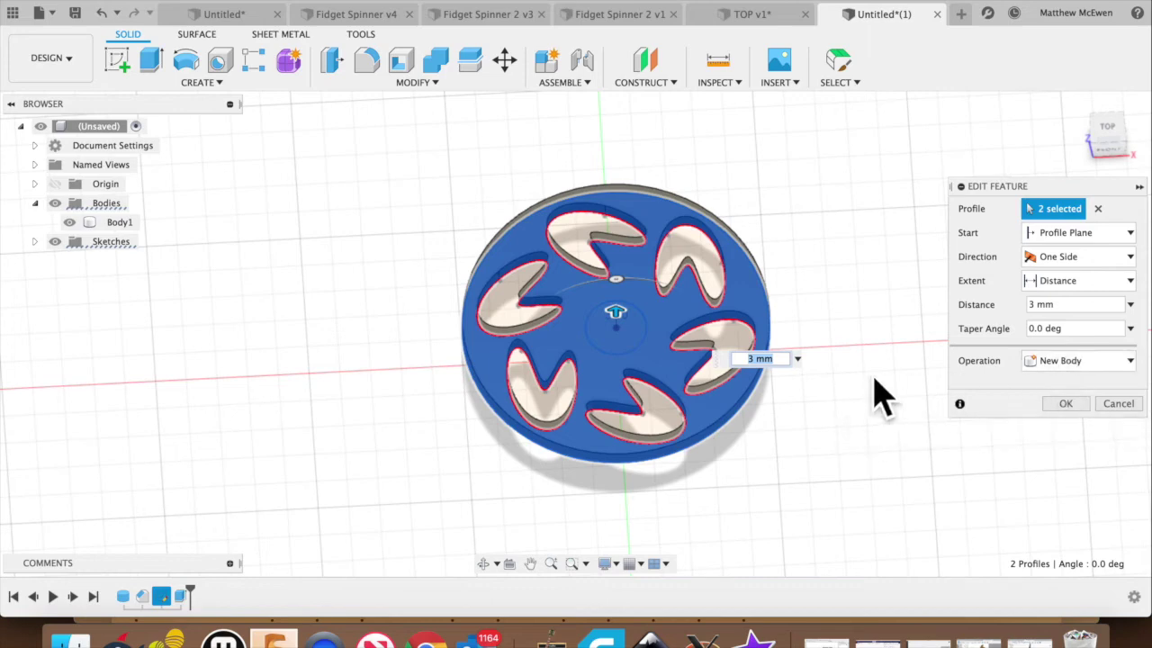
shift+scroll(874, 378, down, 5)
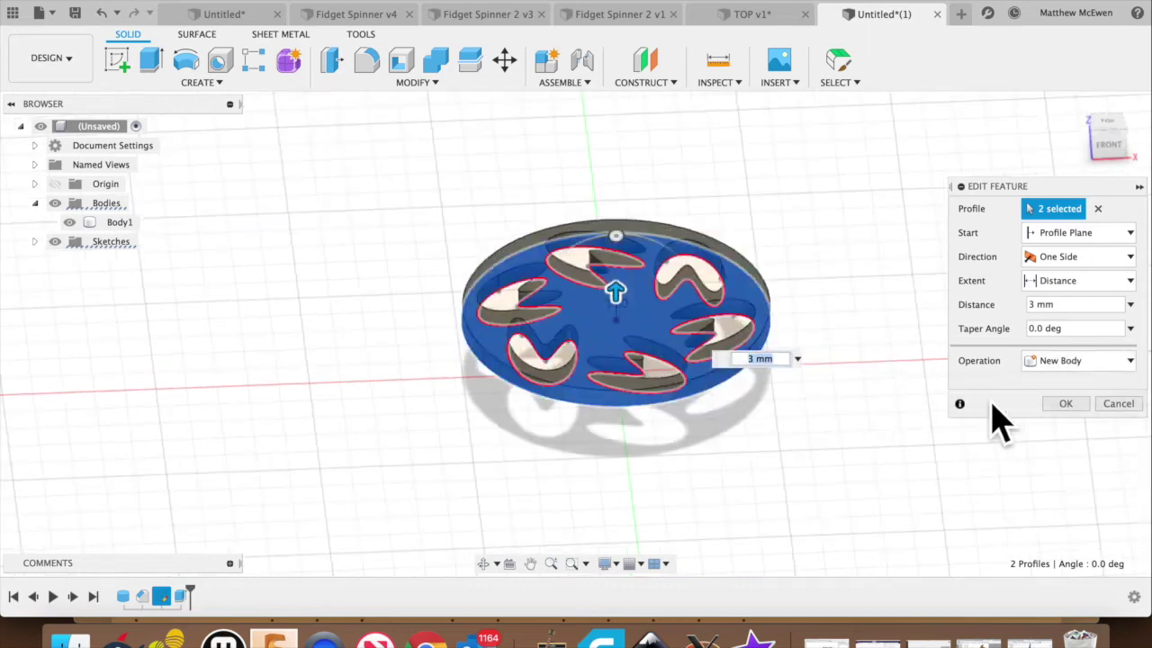
click(1068, 405)
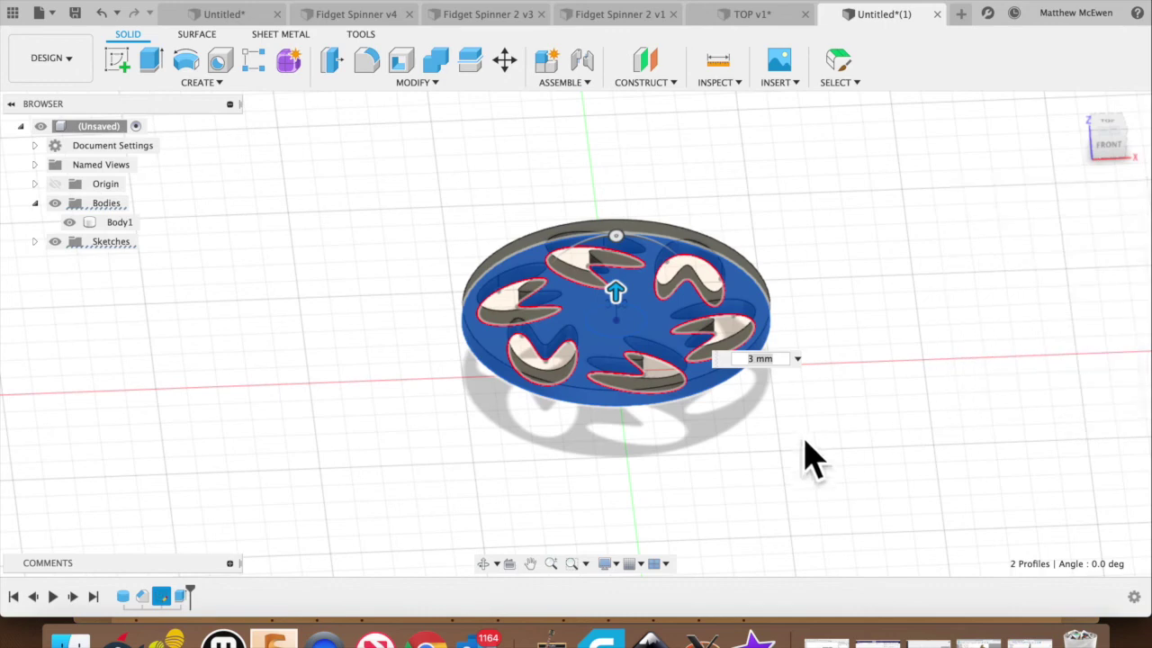
- Chamfer the disc's upper and lower outer edges at equal distance, trying 3 mm and 2 mm before settling on 1 mm
shift+scroll(788, 432, down, 5)
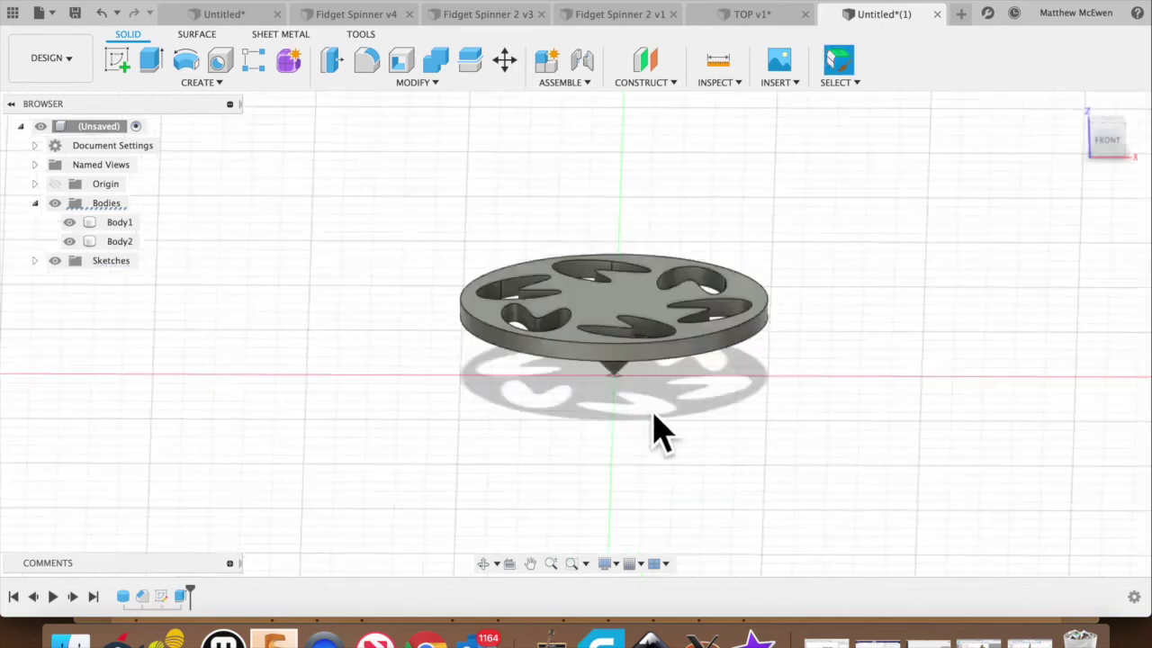
click(545, 364)
click(407, 83)
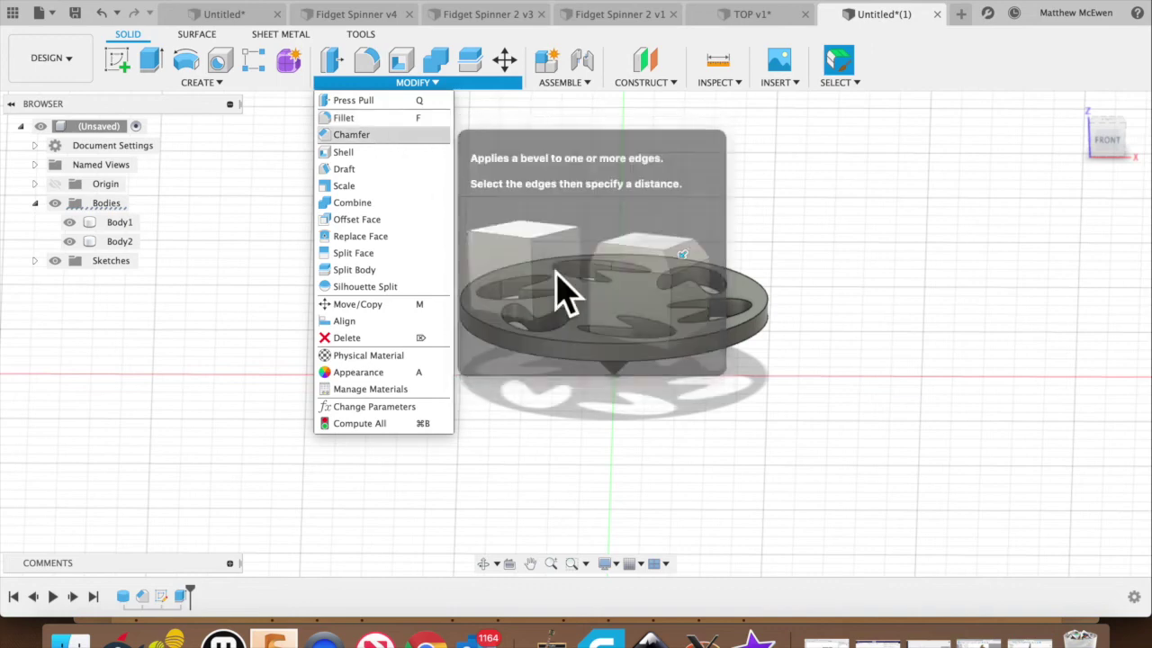
click(376, 135)
click(484, 329)
click(483, 345)
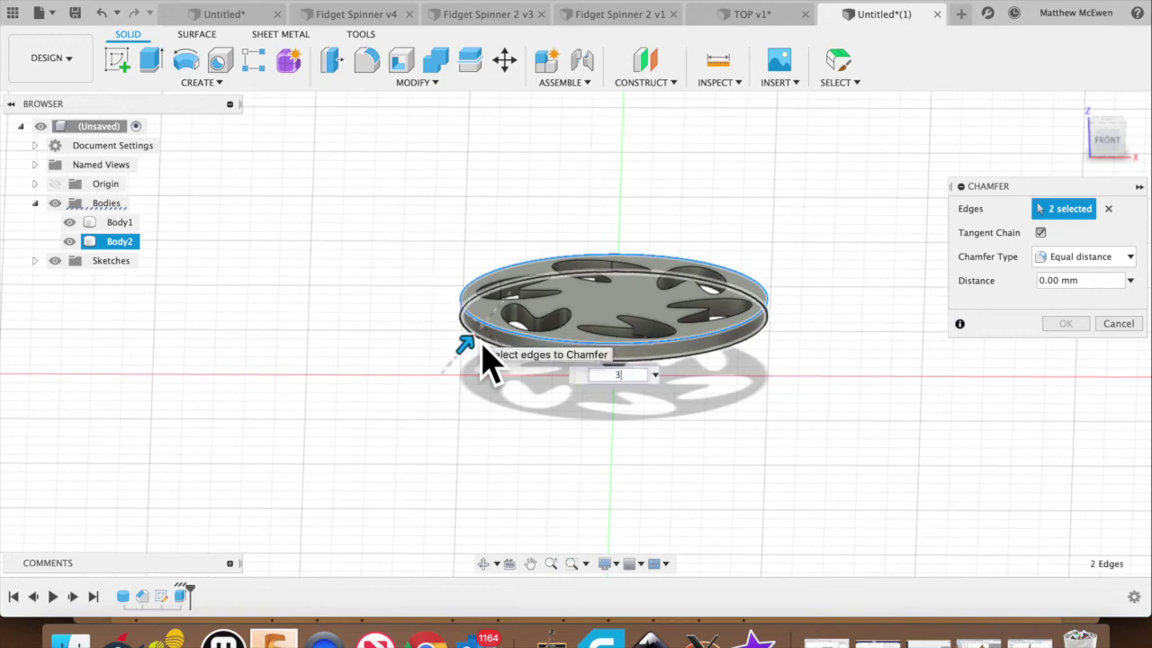
text(3)
key(Return)
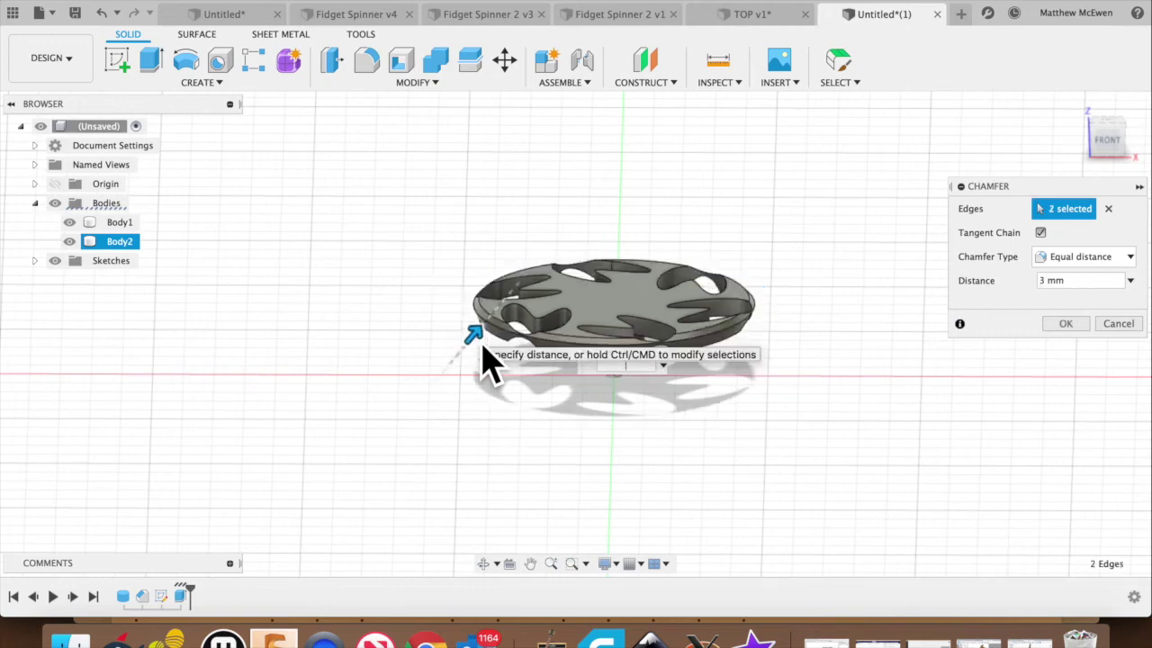
text(2)
key(Return)
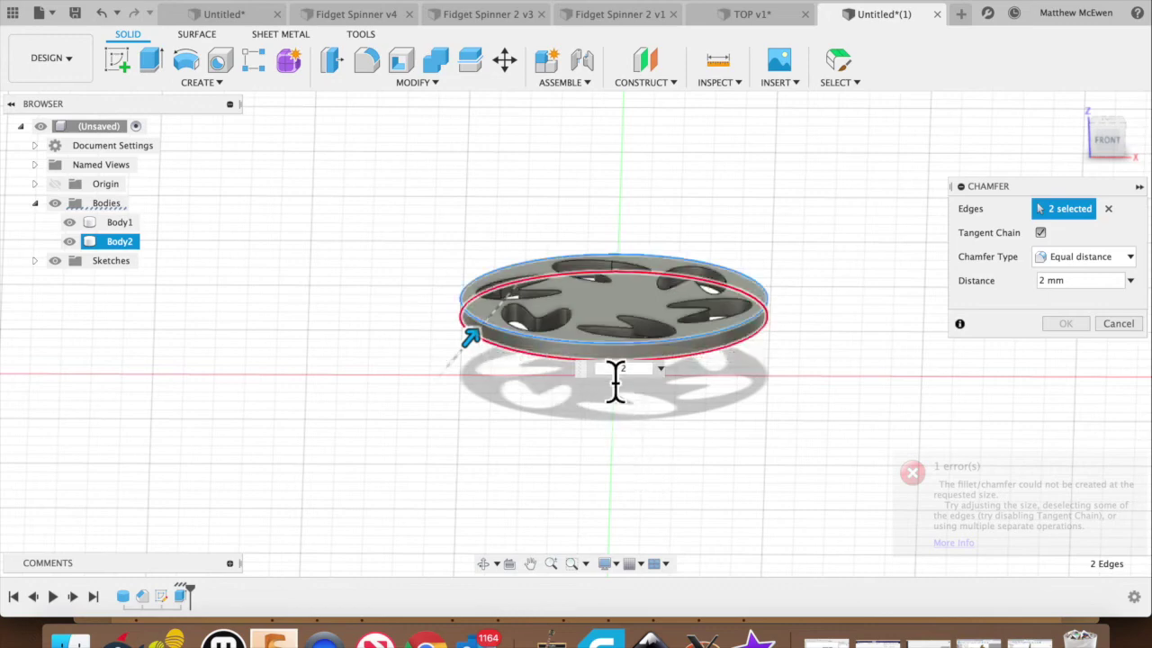
text(1)
key(Return)
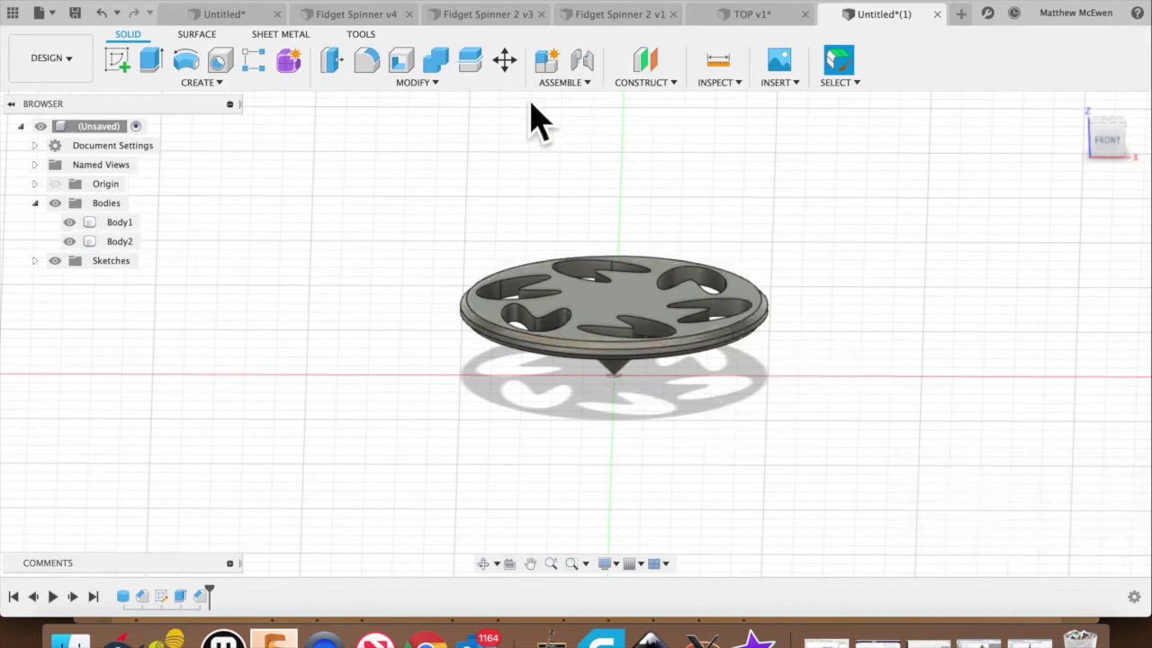
- Create a joined cylinder of 3 mm diameter and 10 mm height at the centre of the disc's upper face as the handle
click(198, 82)
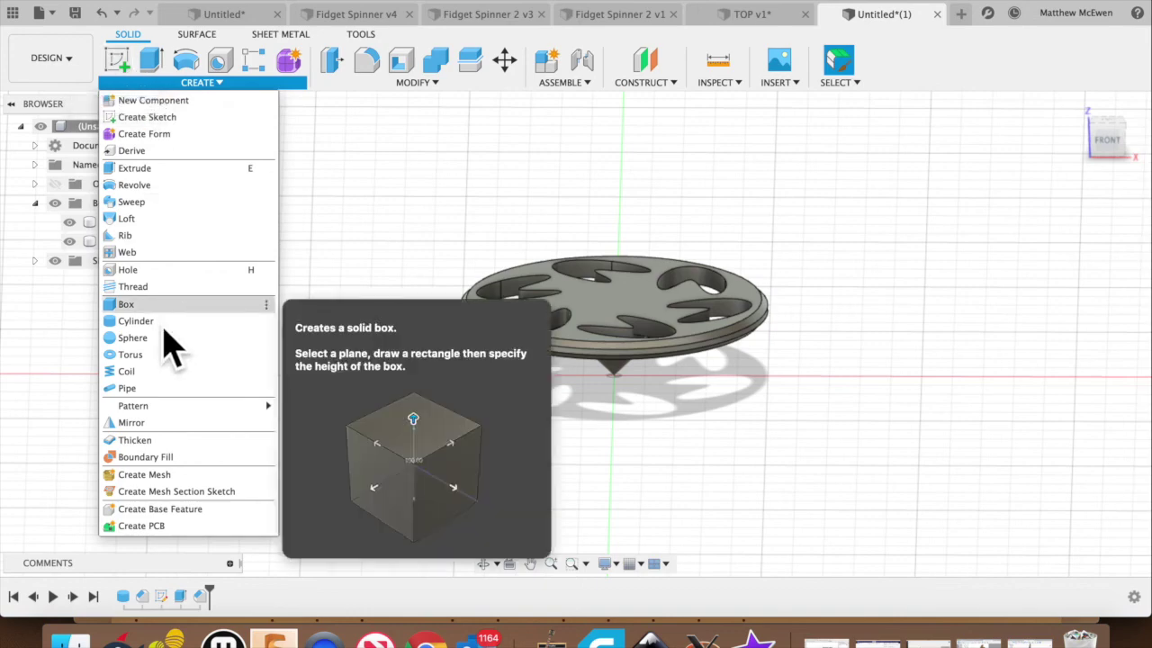
click(320, 315)
click(632, 322)
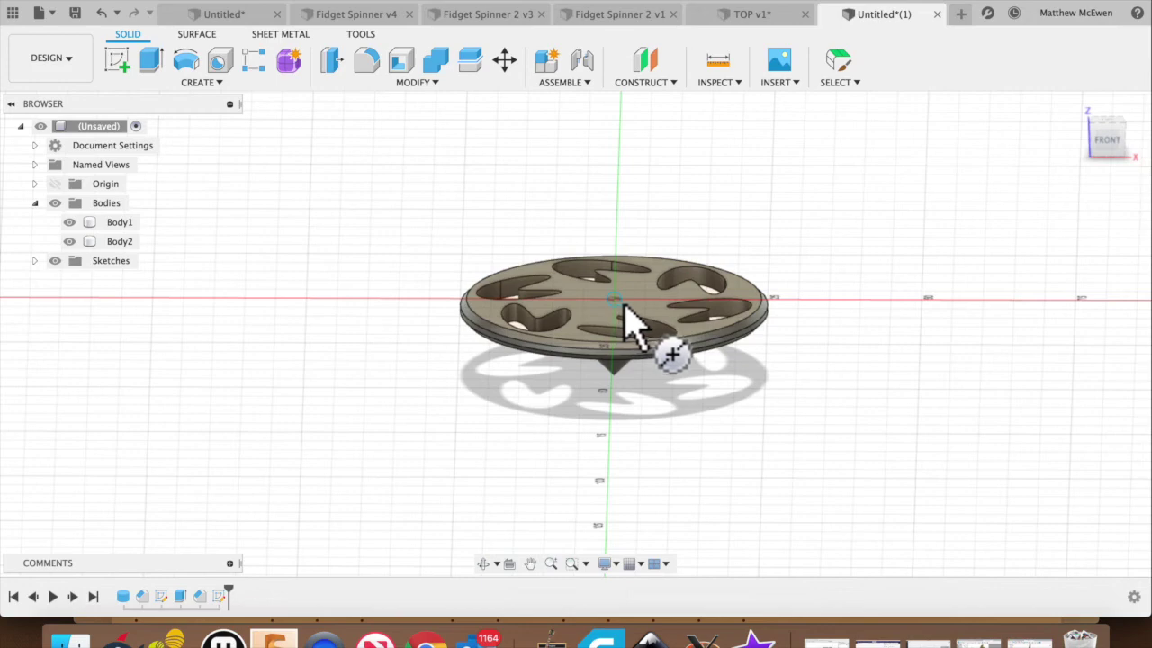
click(616, 301)
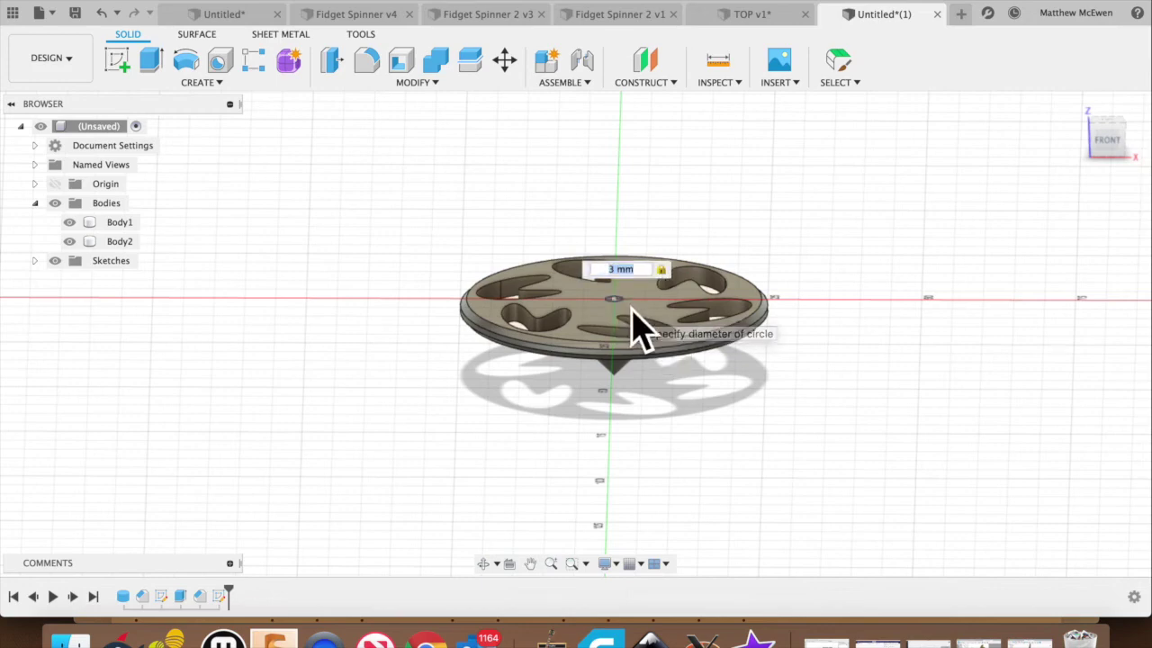
key(Return)
drag(621, 263, 623, 247)
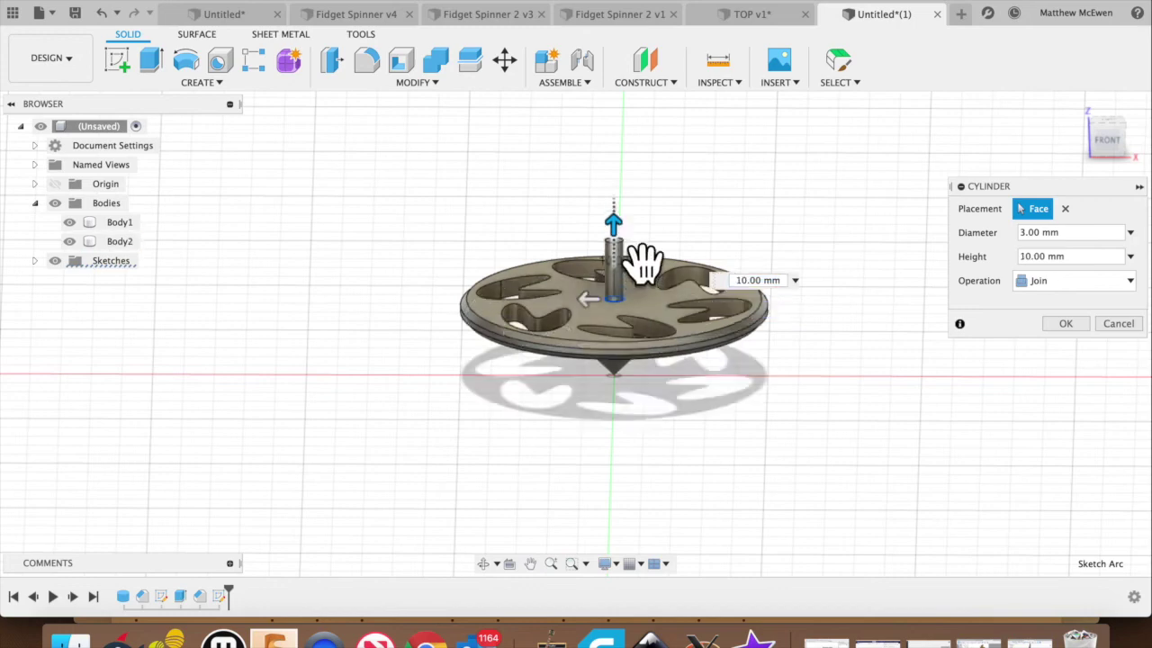
key(Return)
- Open the appearance settings and duplicate the design's Steel - Satin appearance twice
shift+scroll(881, 333, up, 2)
shift+scroll(881, 333, down, 5)
shift+scroll(881, 333, up, 6)
shift+scroll(881, 333, down, 3)
click(416, 82)
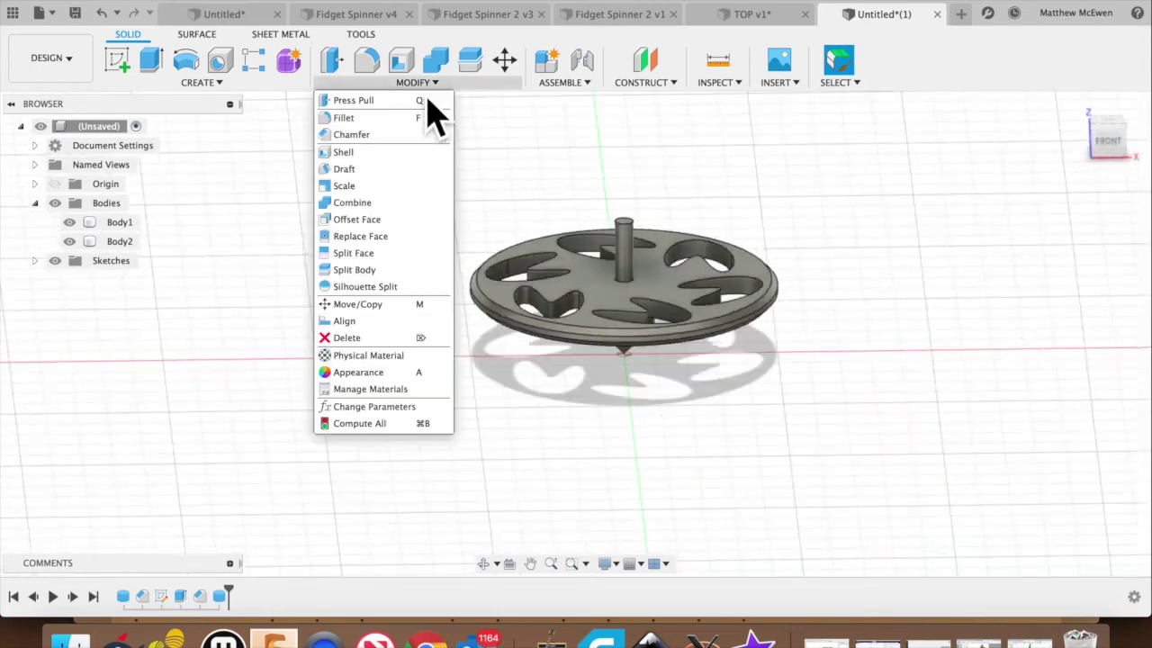
click(918, 337)
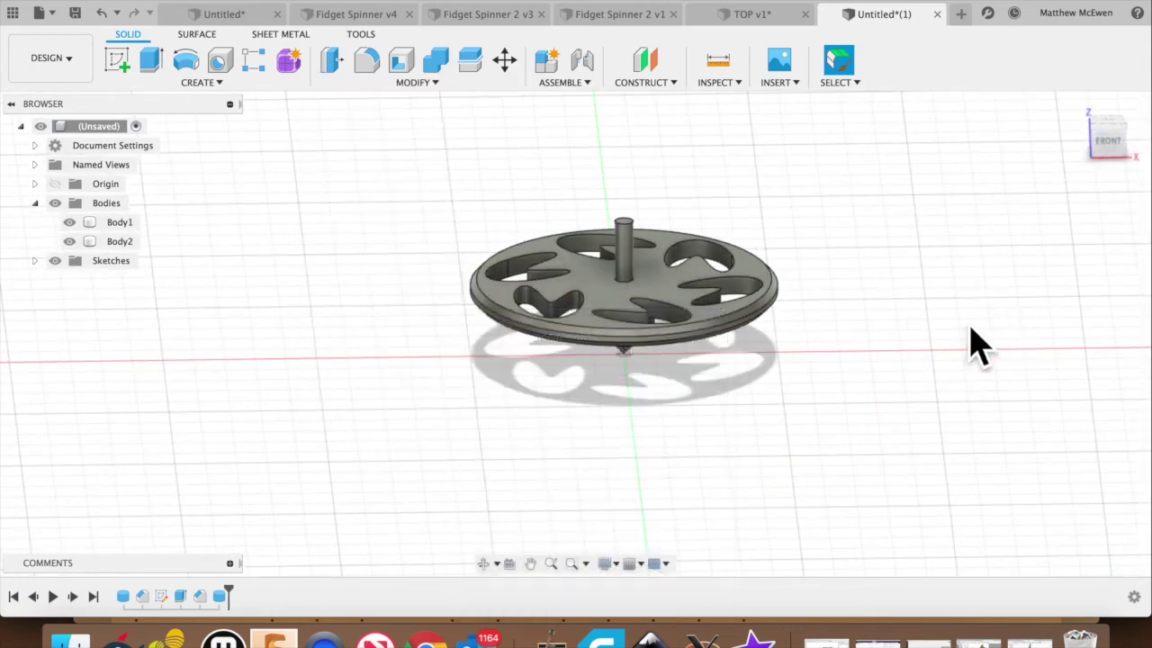
right_click(855, 340)
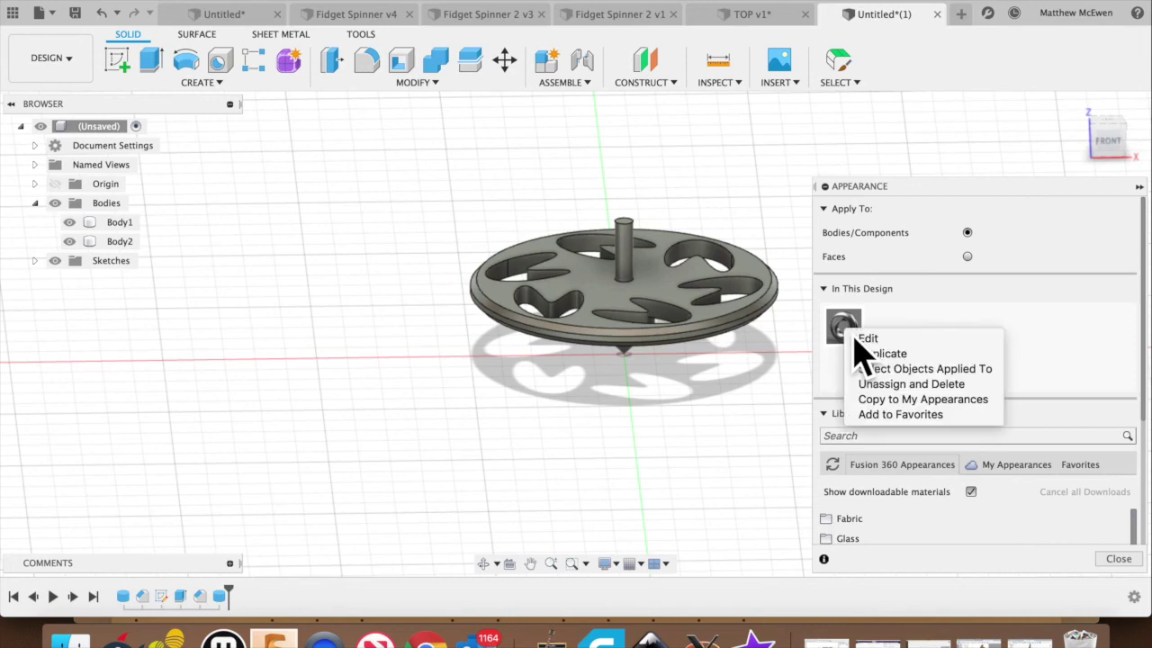
click(870, 354)
right_click(862, 347)
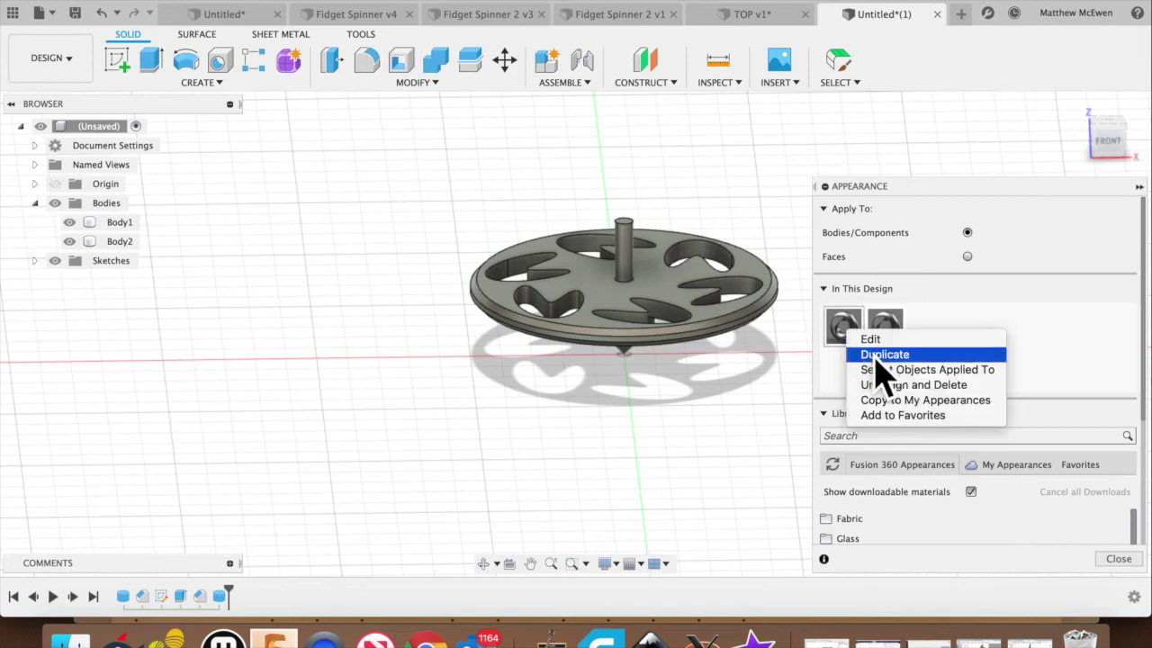
click(882, 354)
- Recolour the Steel - Satin appearance to red (255, 22, 22) and its Steel - Satin (2) duplicate to magenta
drag(740, 290, 652, 277)
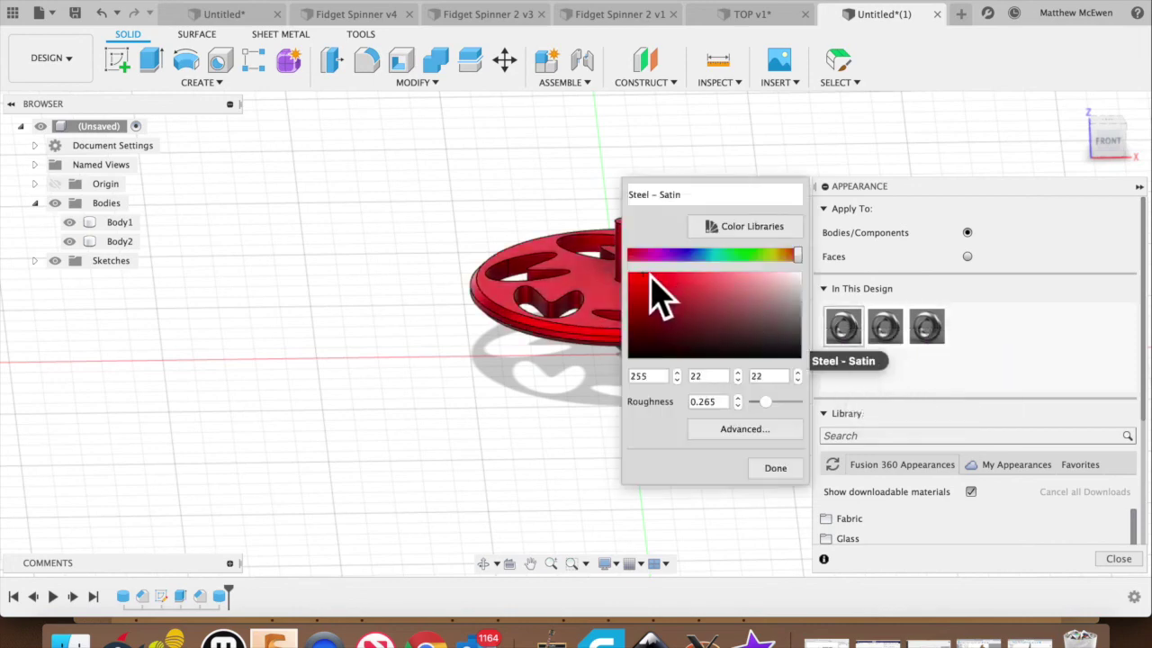
click(776, 469)
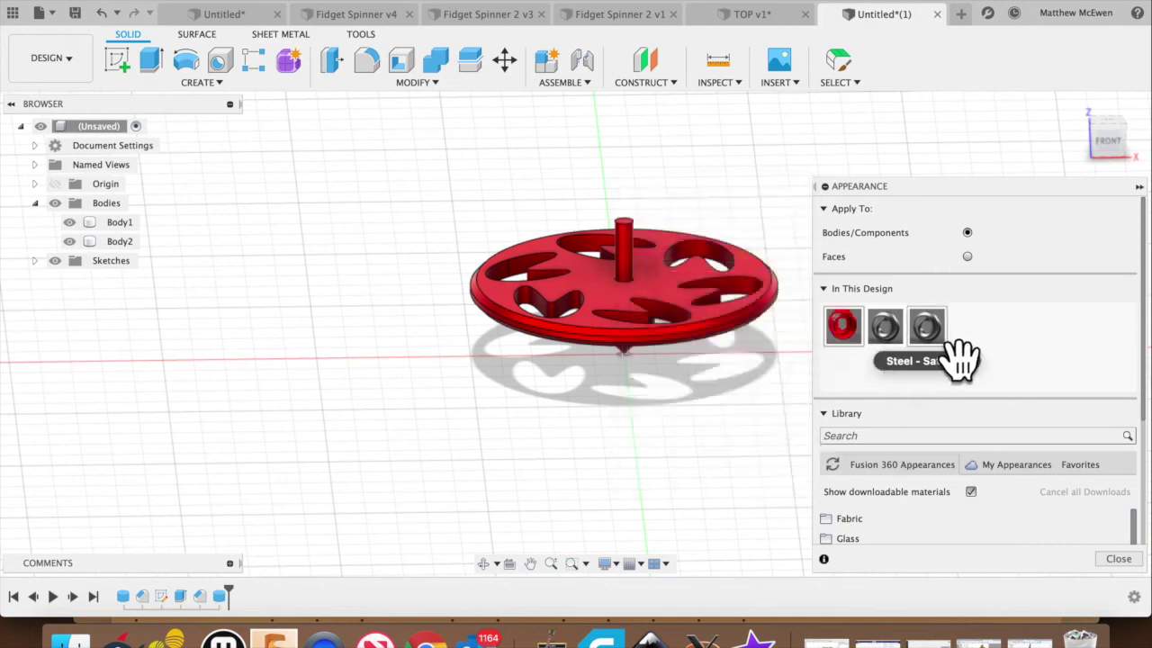
double_click(932, 328)
drag(790, 261, 667, 261)
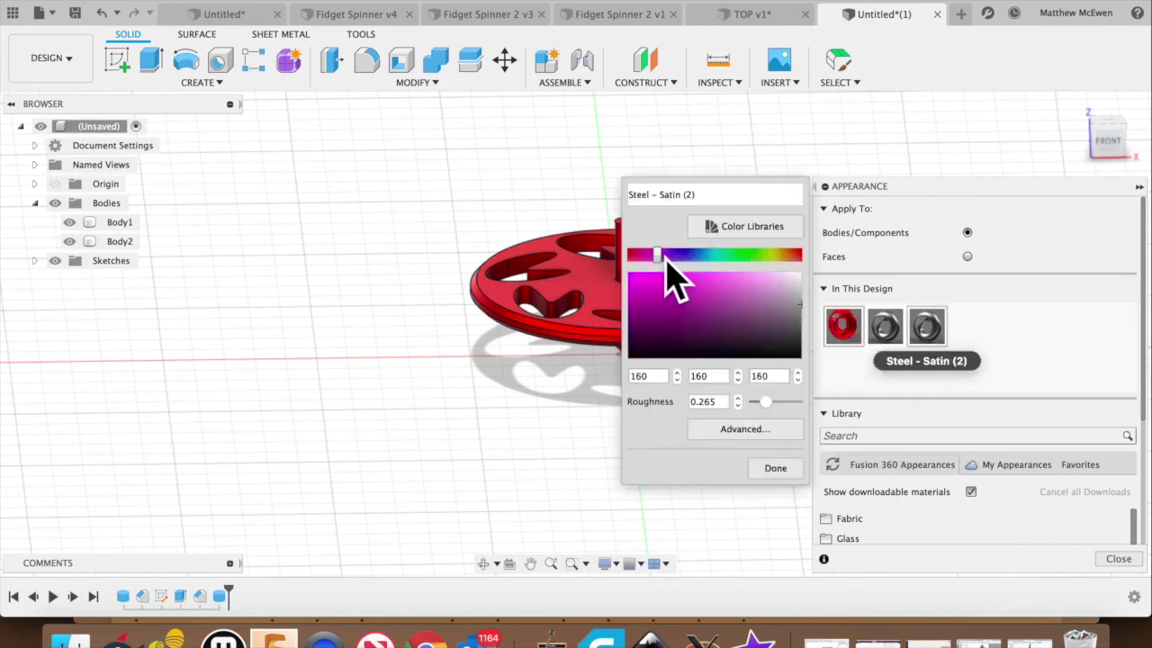
click(774, 469)
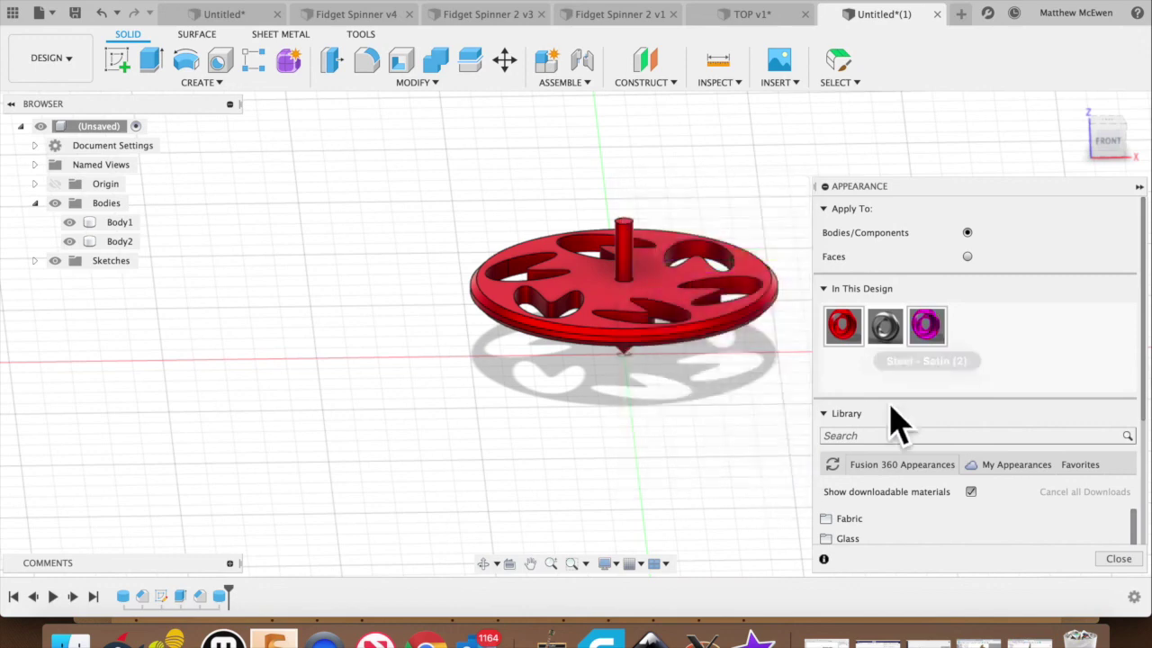
- Apply the magenta Steel - Satin (2) appearance to the pointed tip body beneath the disc
shift+middle_drag(699, 471, 784, 371)
drag(931, 328, 703, 362)
drag(643, 336, 636, 326)
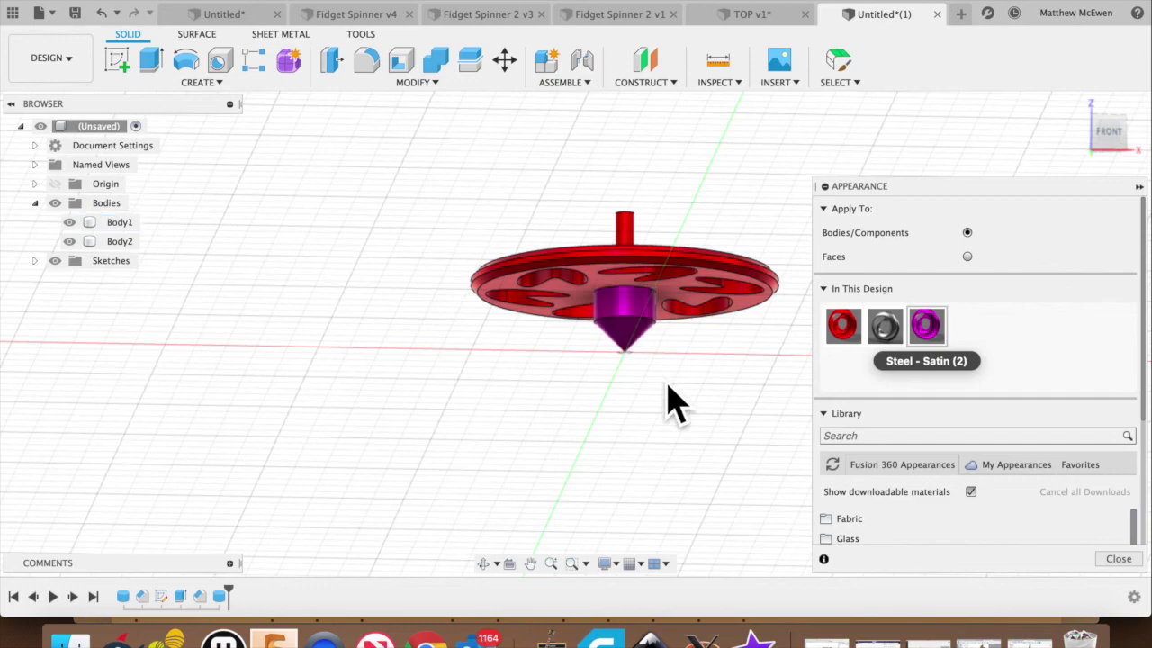
shift+scroll(669, 386, up, 10)
shift+scroll(669, 386, down, 5)
shift+scroll(669, 385, up, 6)
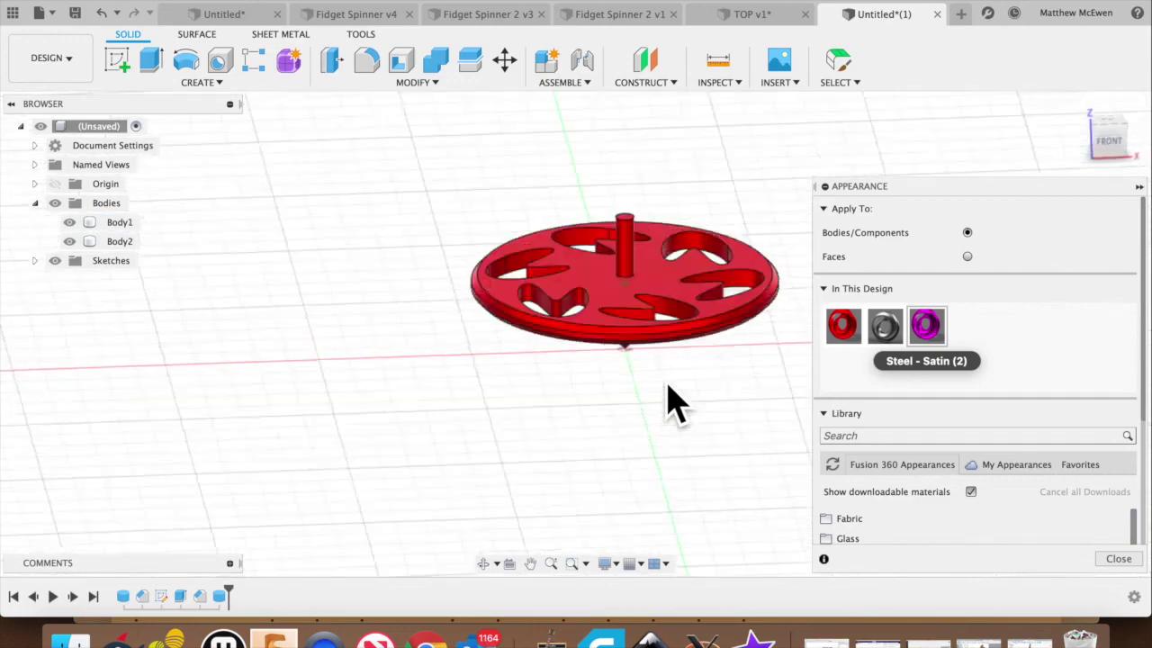
- Highlight the disc body and the tip body to inspect them as separate bodies, and close the appearance settings with nothing selected
click(122, 242)
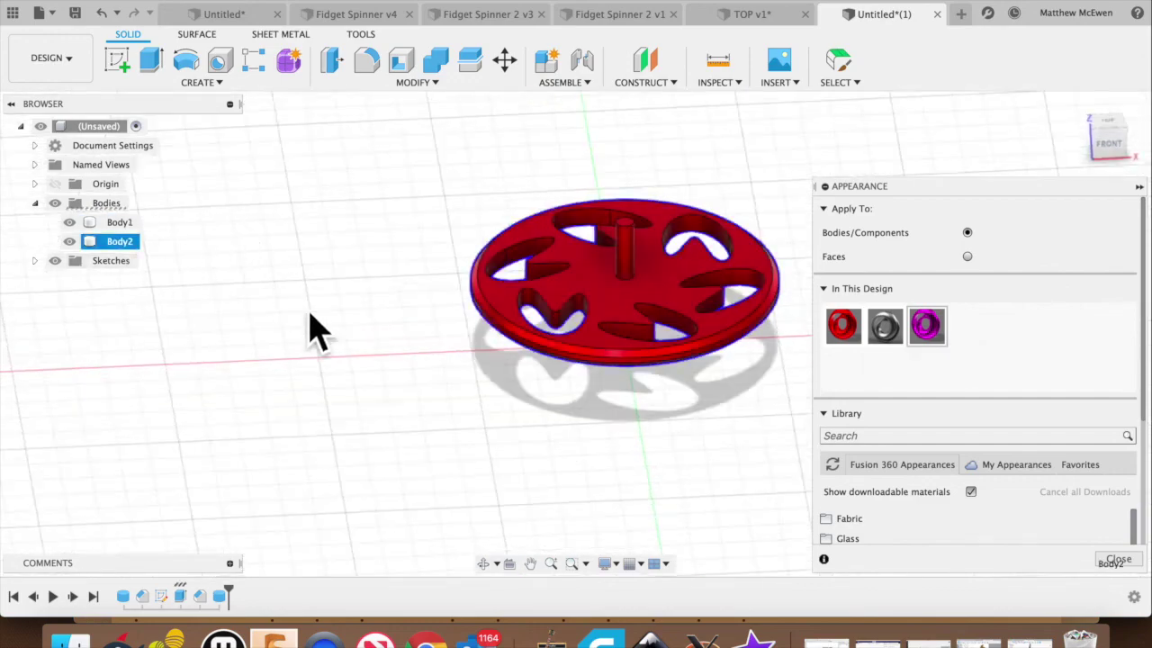
shift+scroll(309, 327, up, 5)
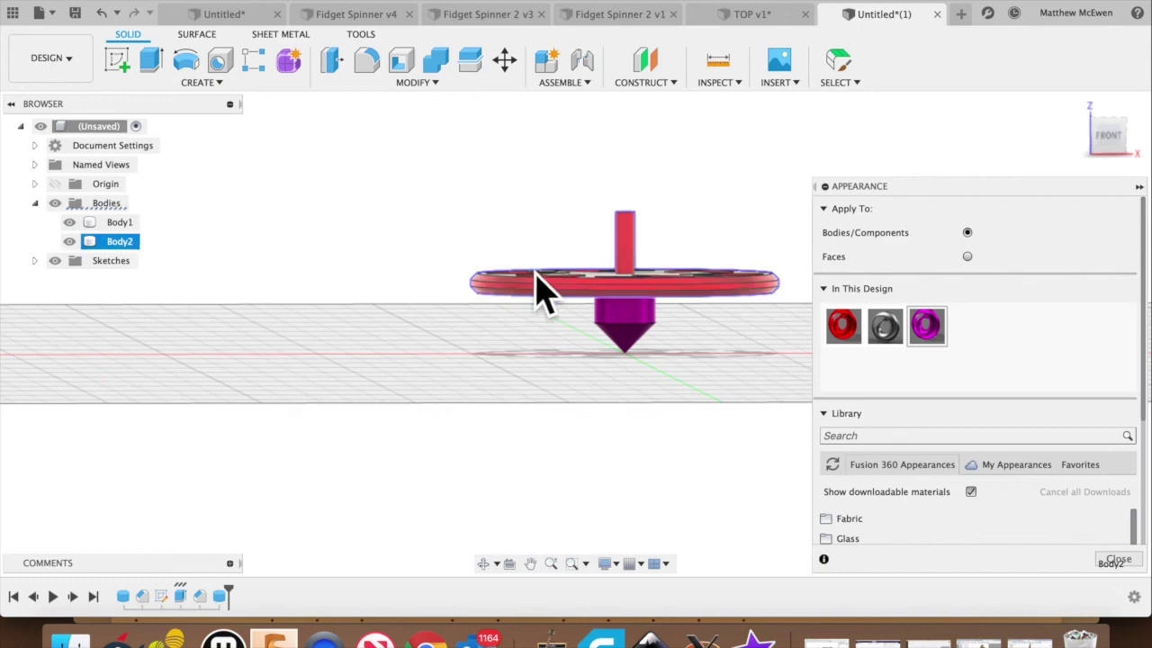
shift+scroll(540, 335, down, 5)
shift+scroll(554, 351, up, 5)
shift+click(634, 337)
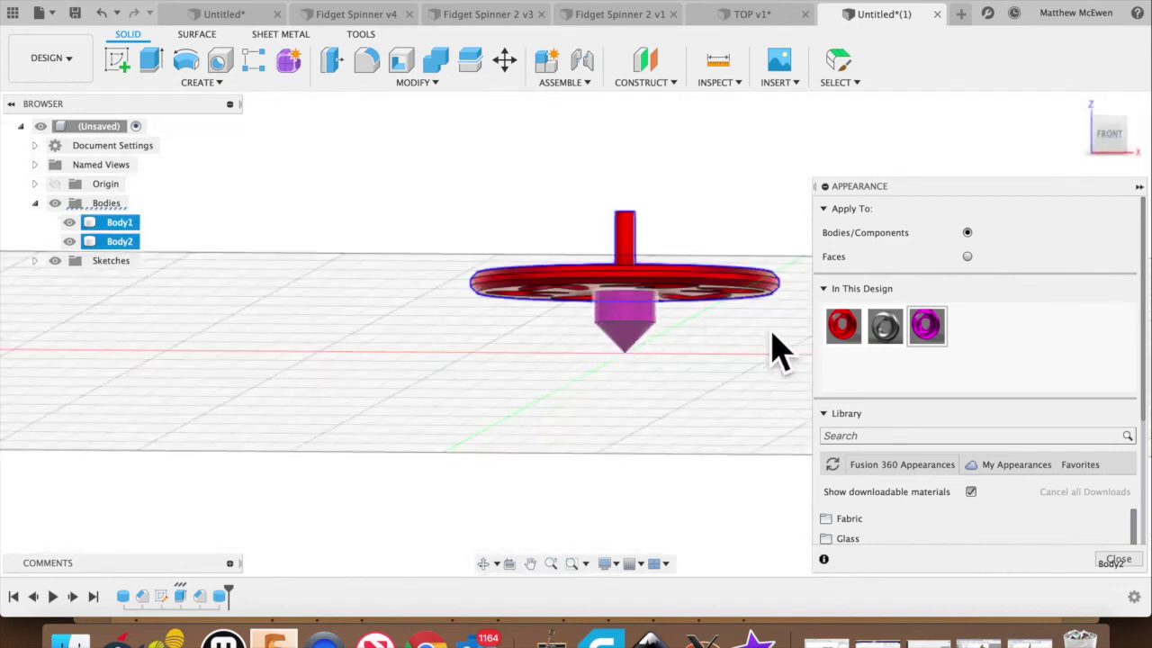
shift+click(625, 329)
click(1119, 560)
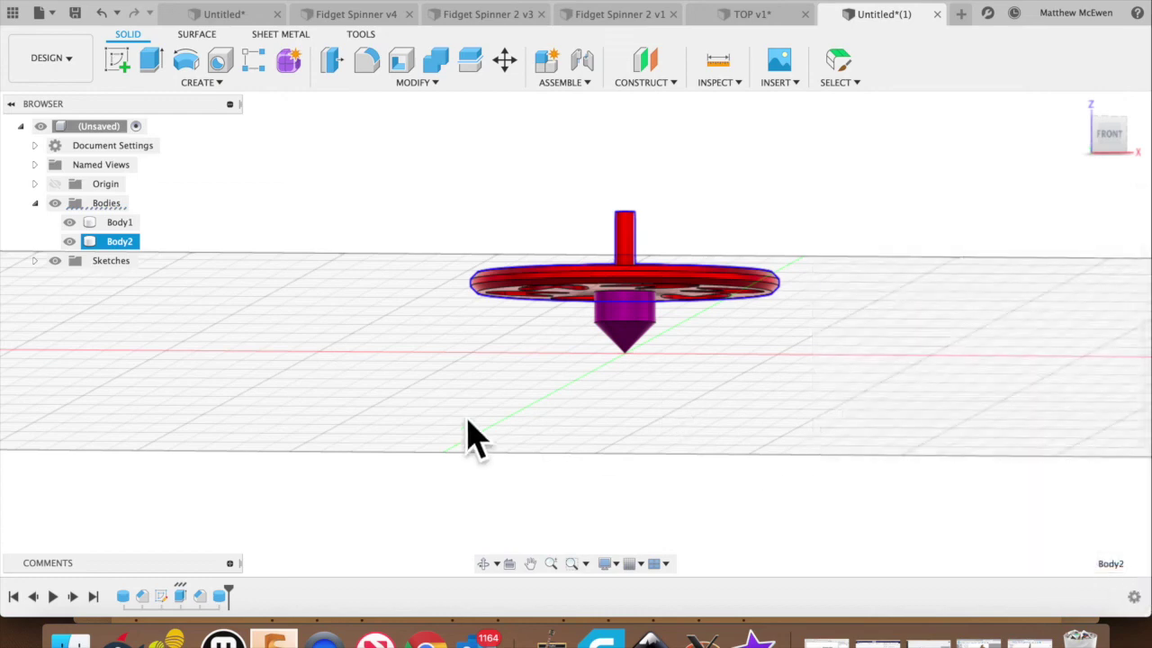
click(468, 418)
shift+scroll(479, 403, down, 5)
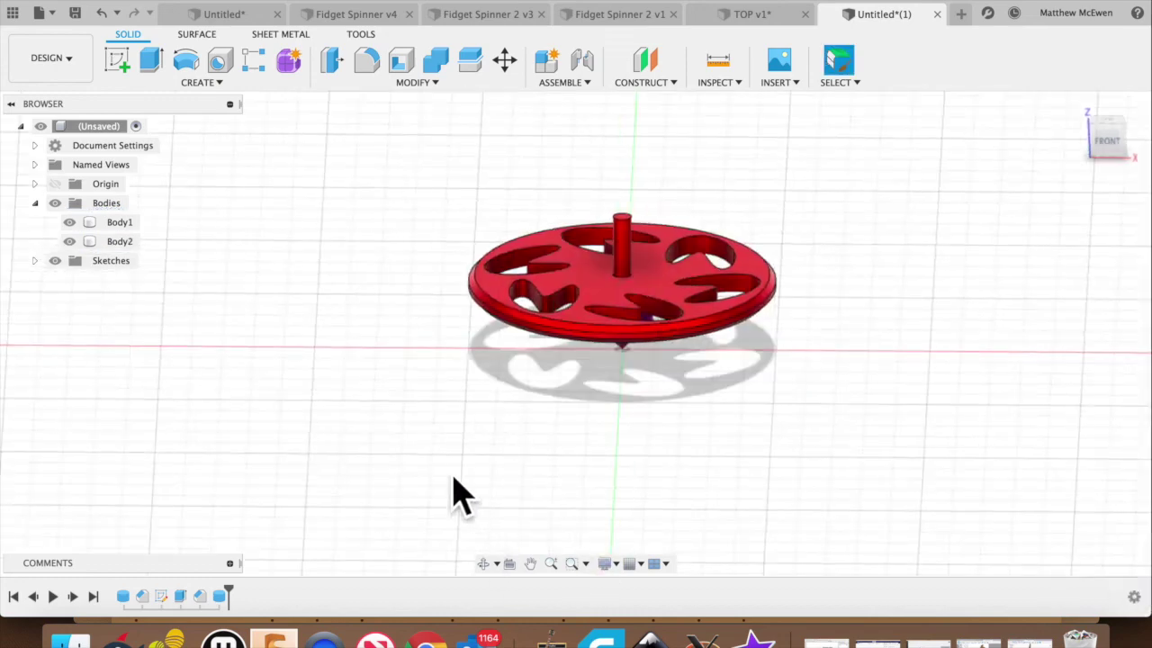